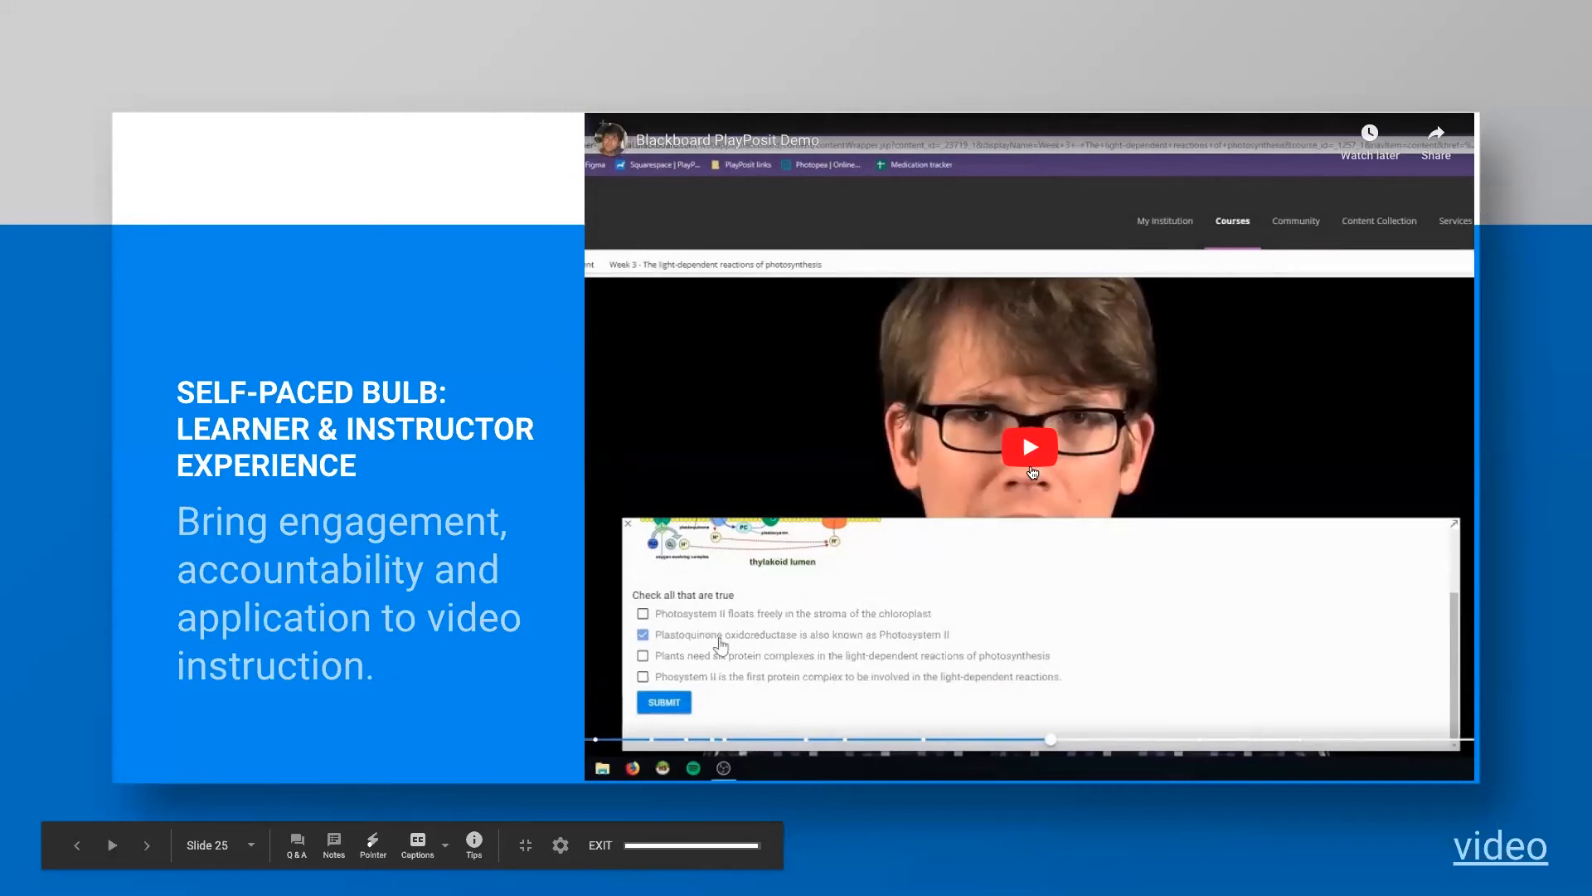
Step: Play the Blackboard PlayPosit Demo video full screen, dismissing the More videos panel
click(1031, 448)
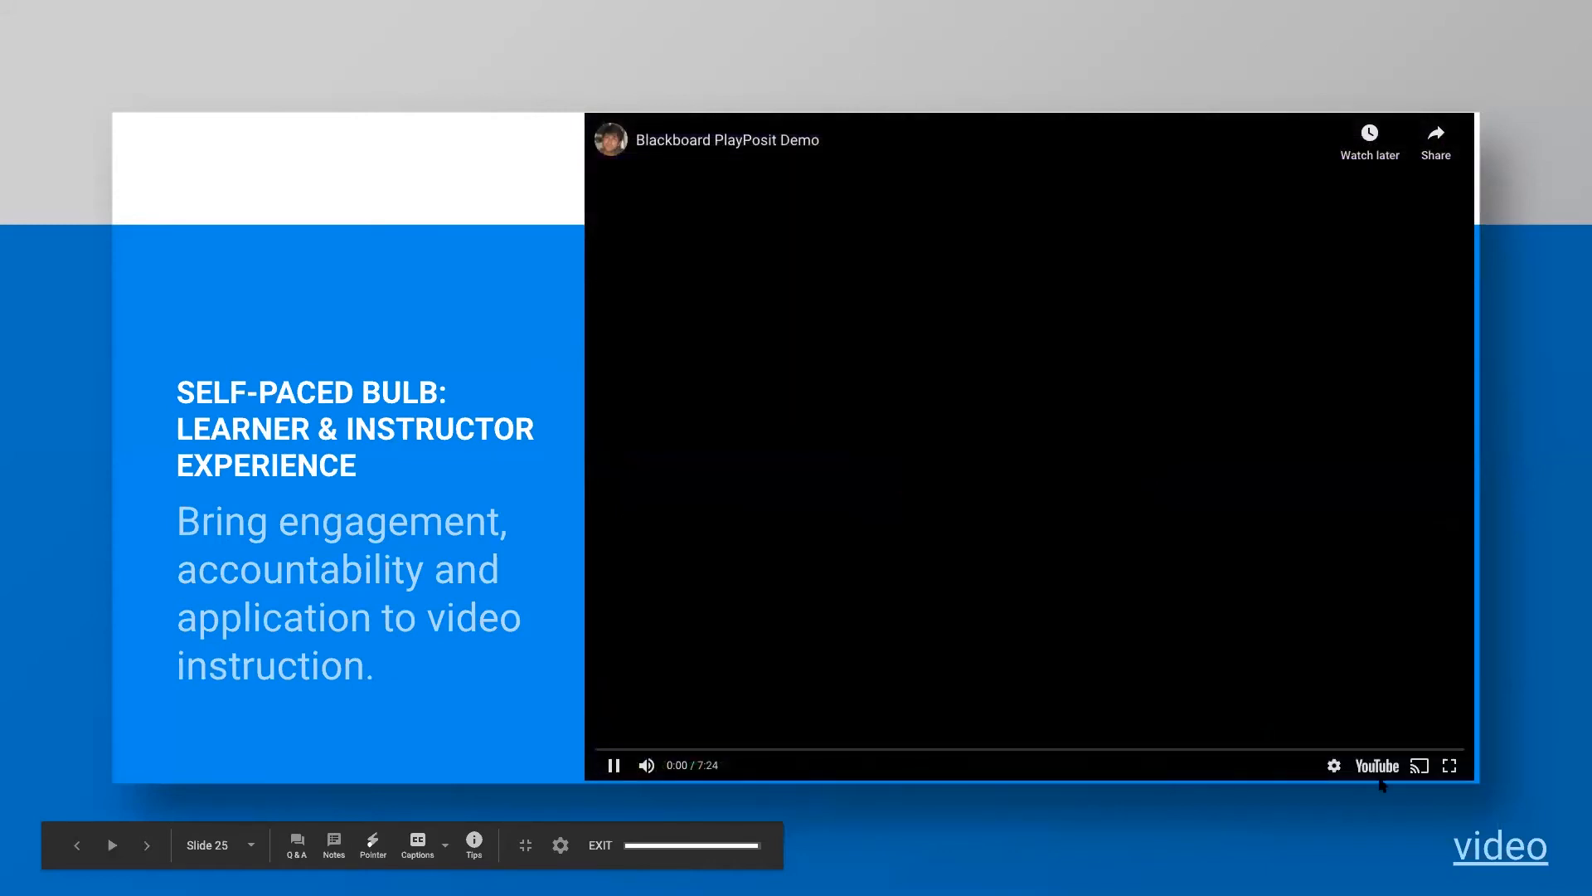
click(1443, 763)
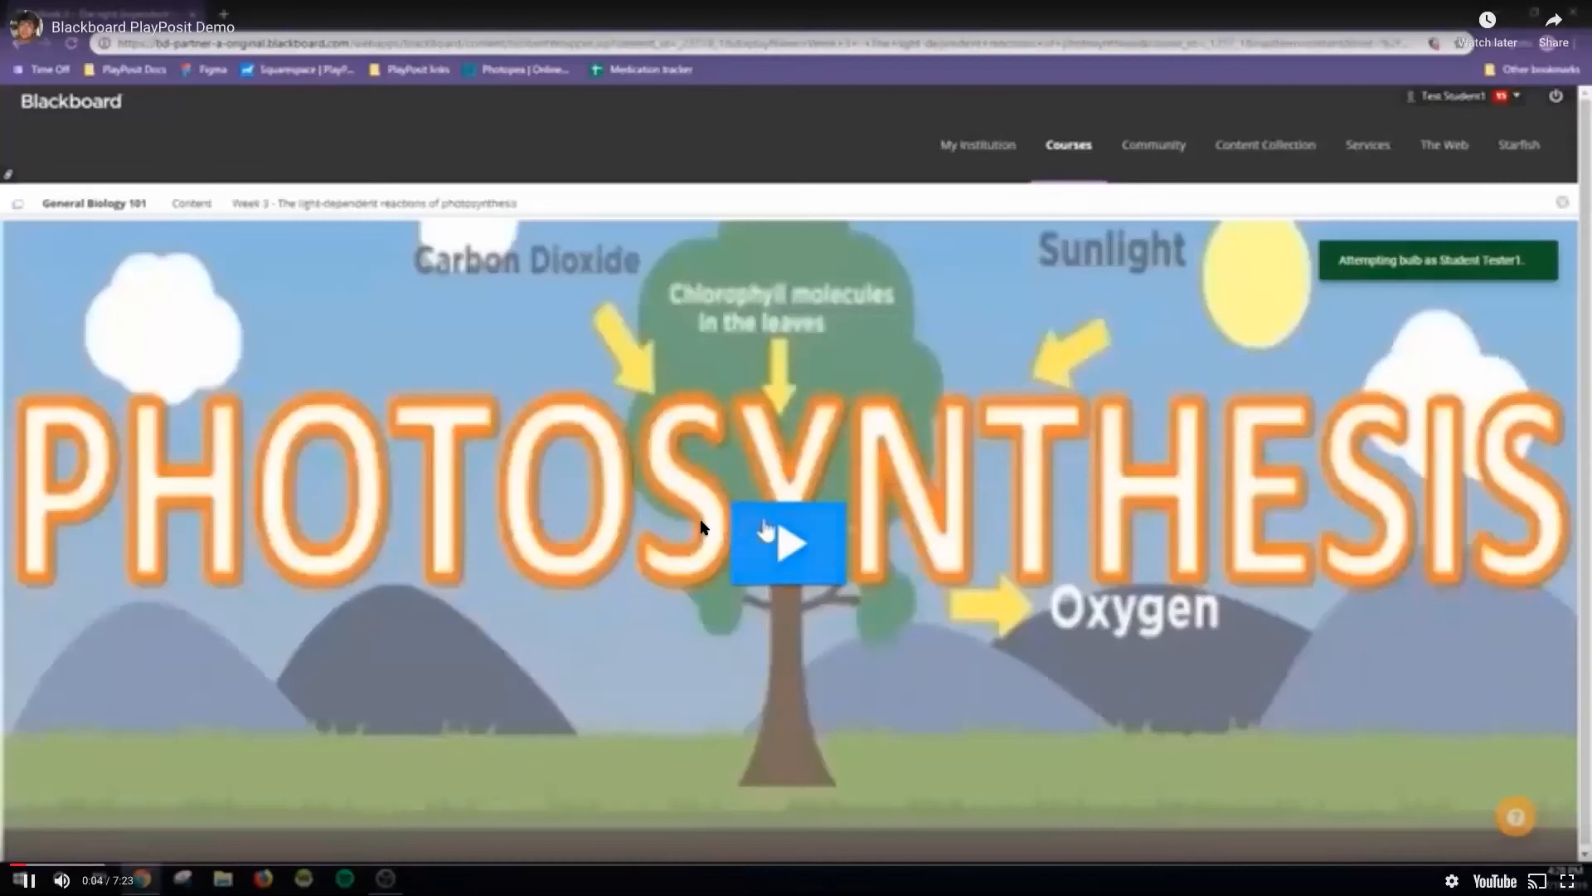
click(701, 527)
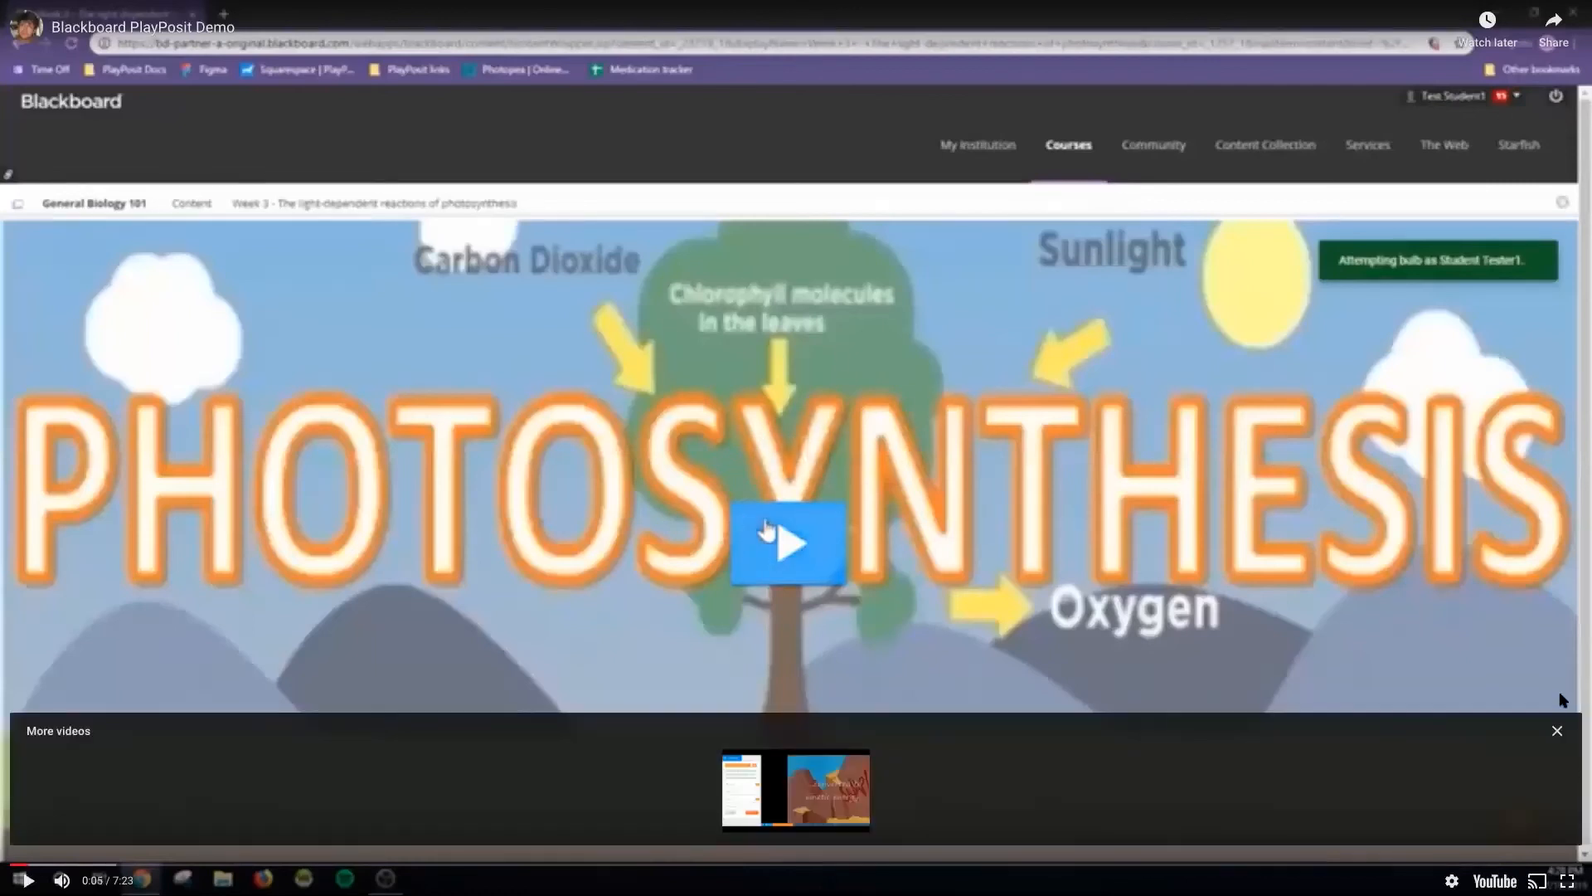
click(1559, 732)
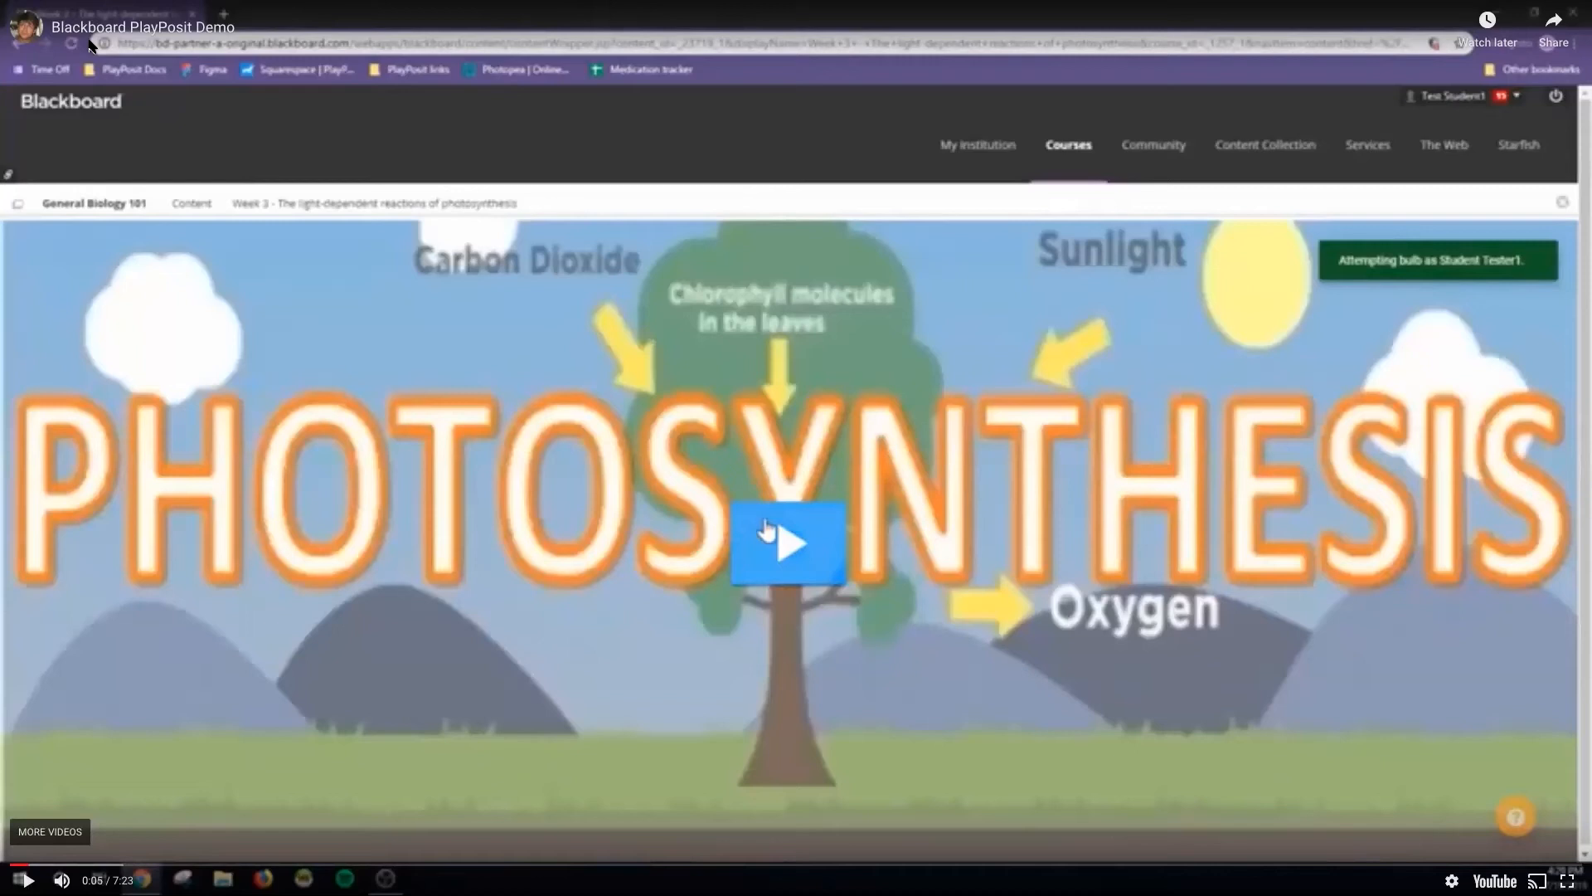
click(813, 448)
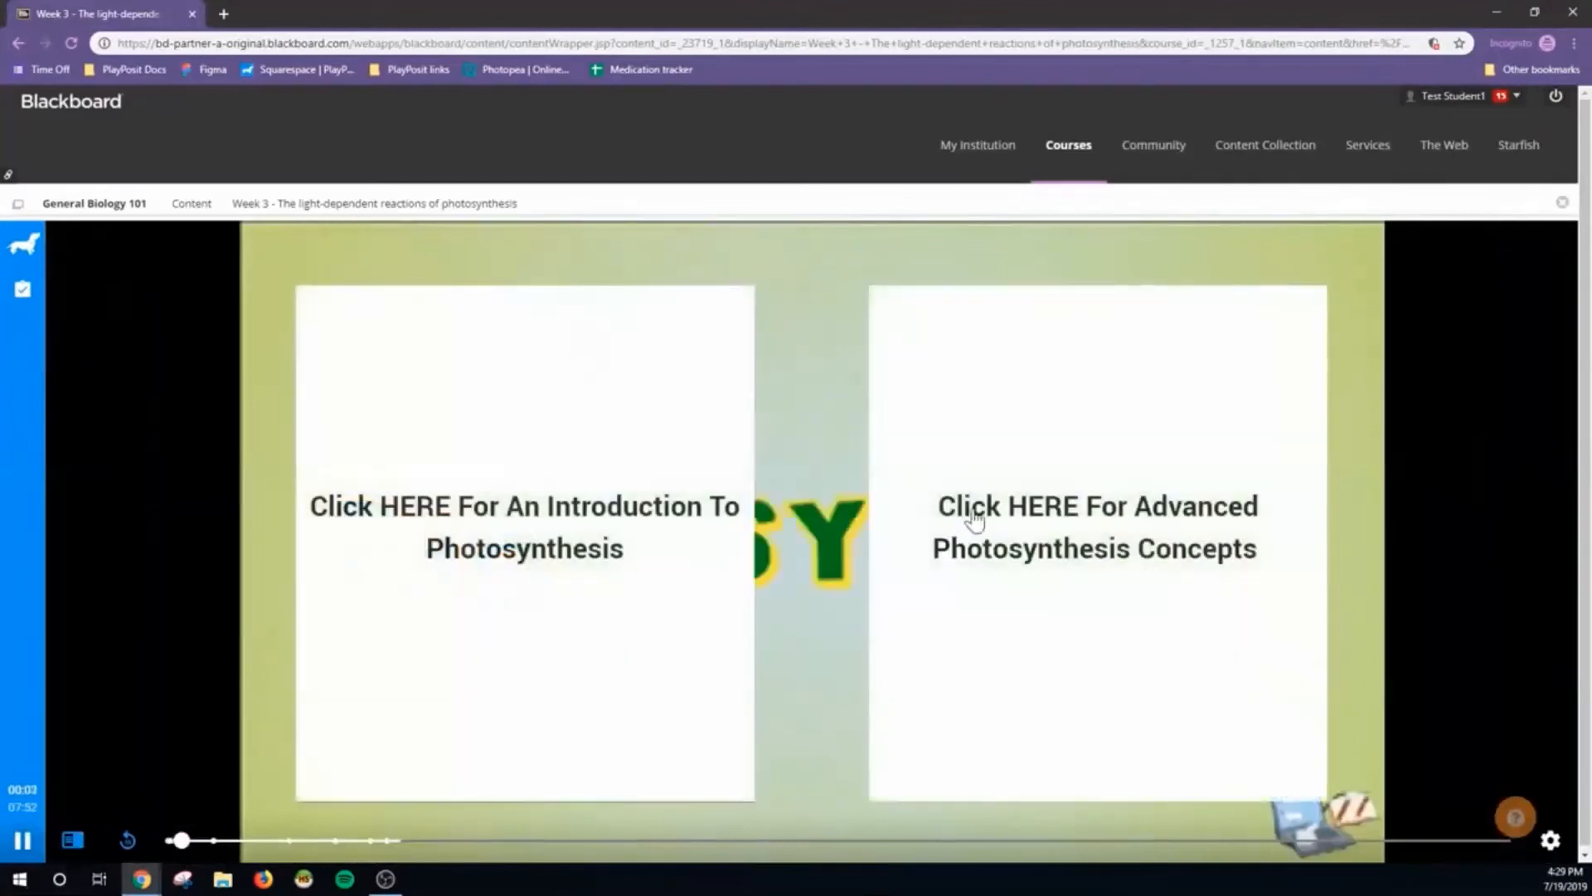
Step: Set the PlayPosit demo video's playback speed to 1.5
click(977, 518)
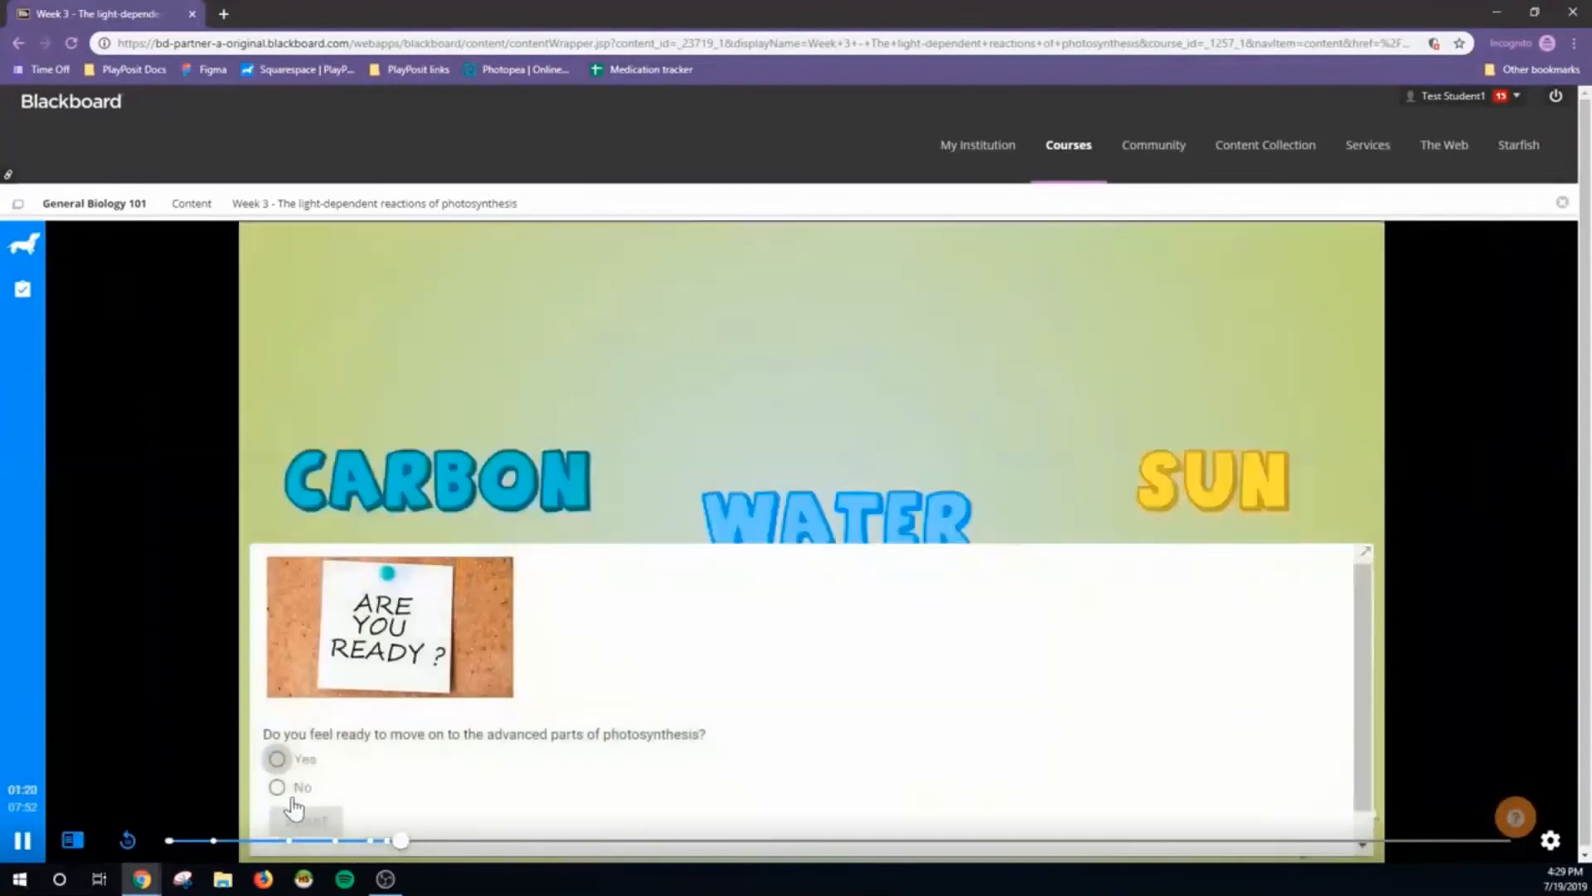
click(307, 820)
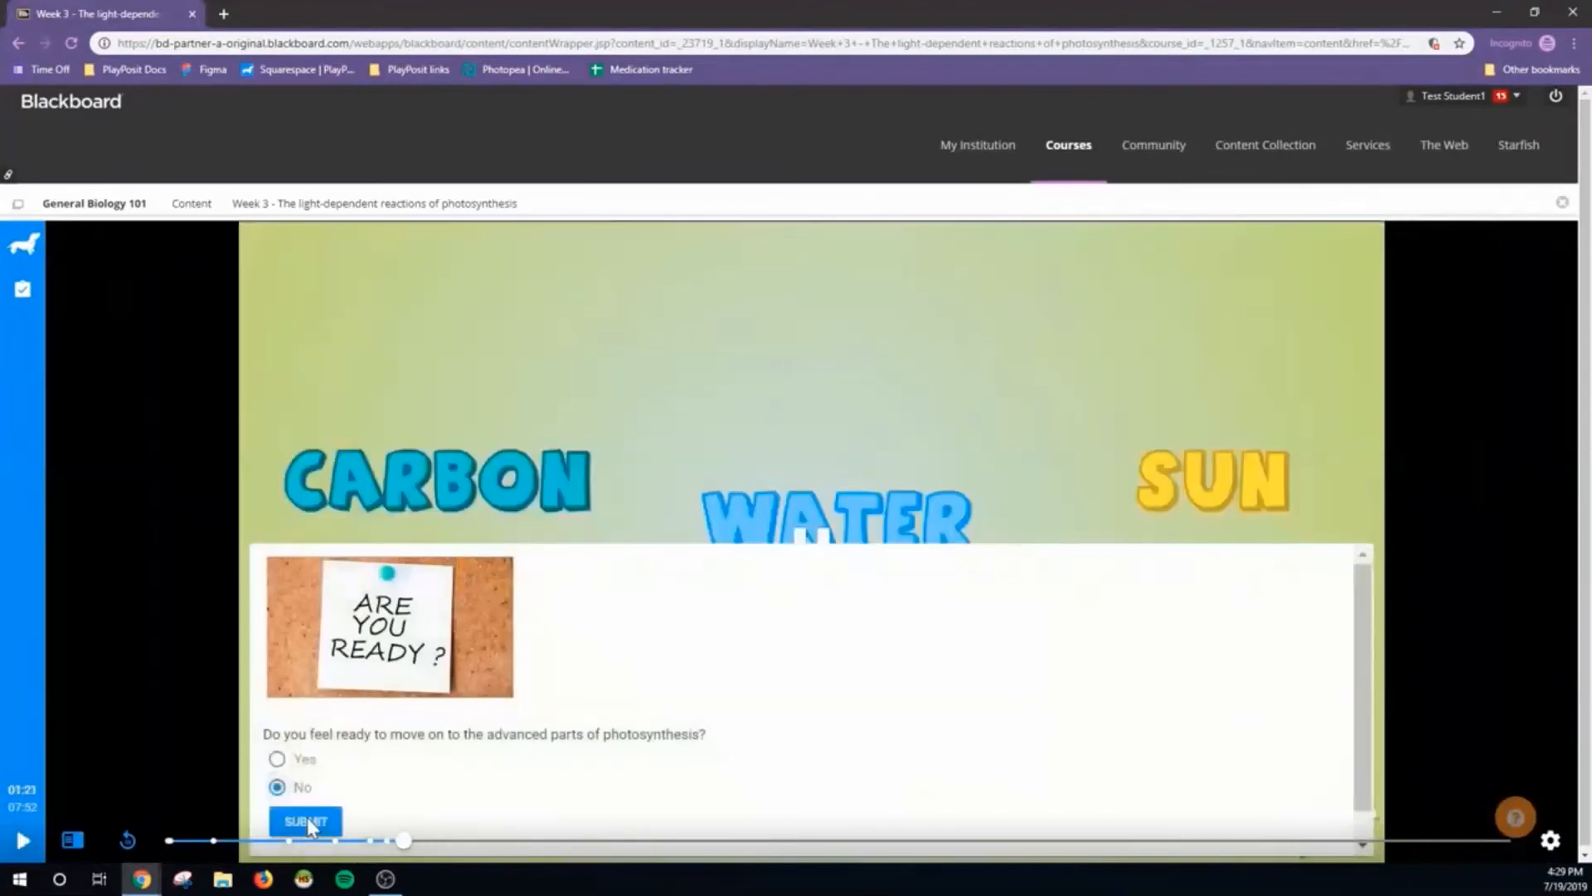
scroll(325, 792, down, 1)
click(326, 793)
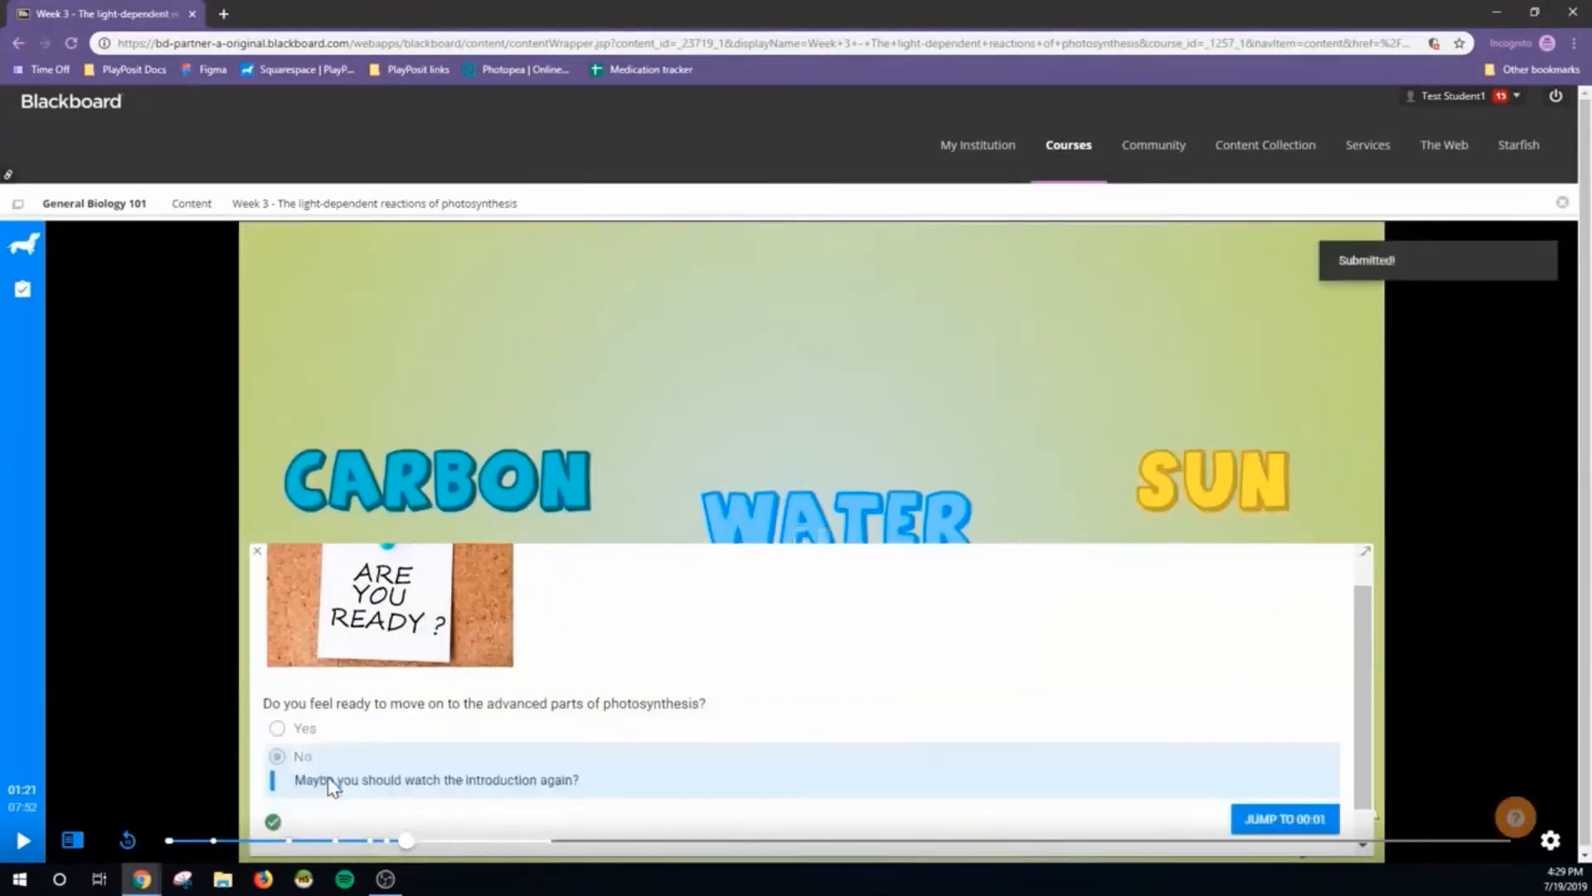
scroll(1260, 788, down, 1)
click(1273, 817)
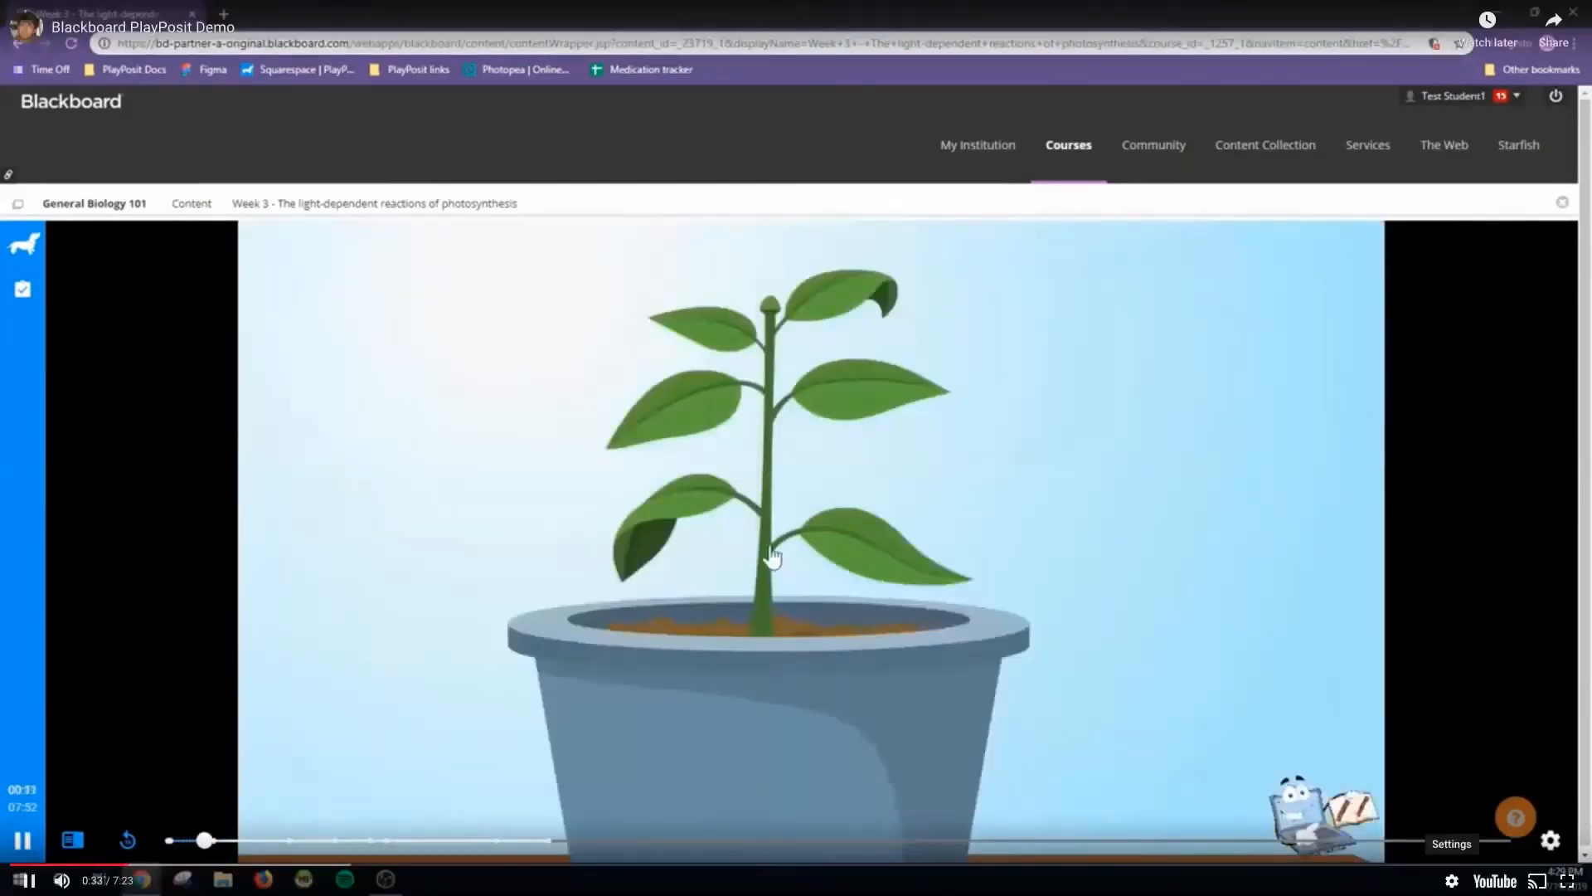
click(1550, 840)
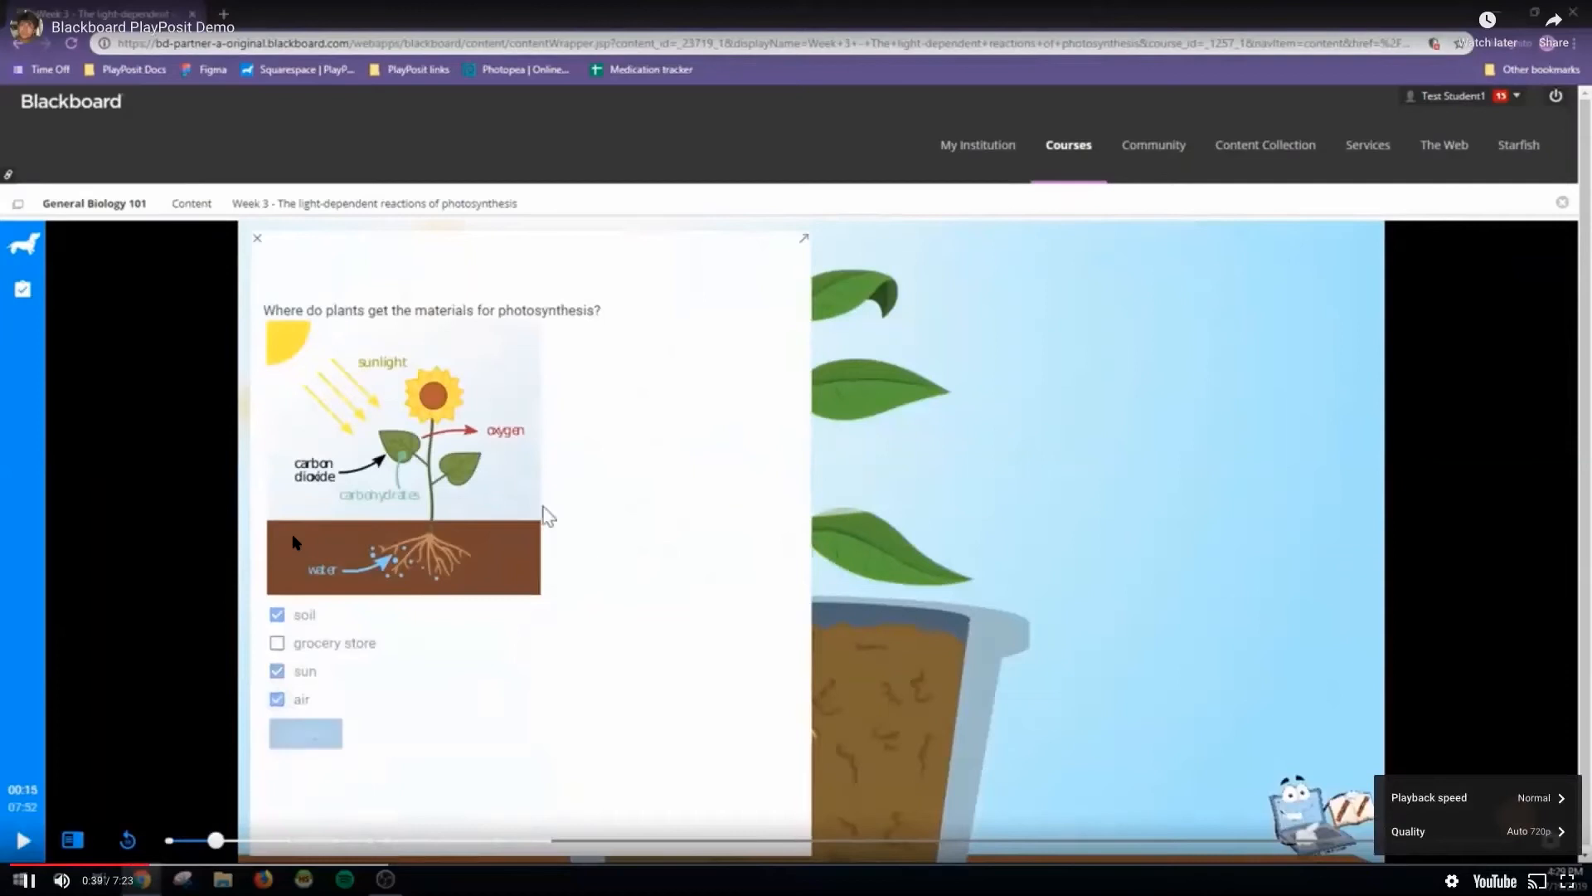
click(1426, 811)
click(1420, 764)
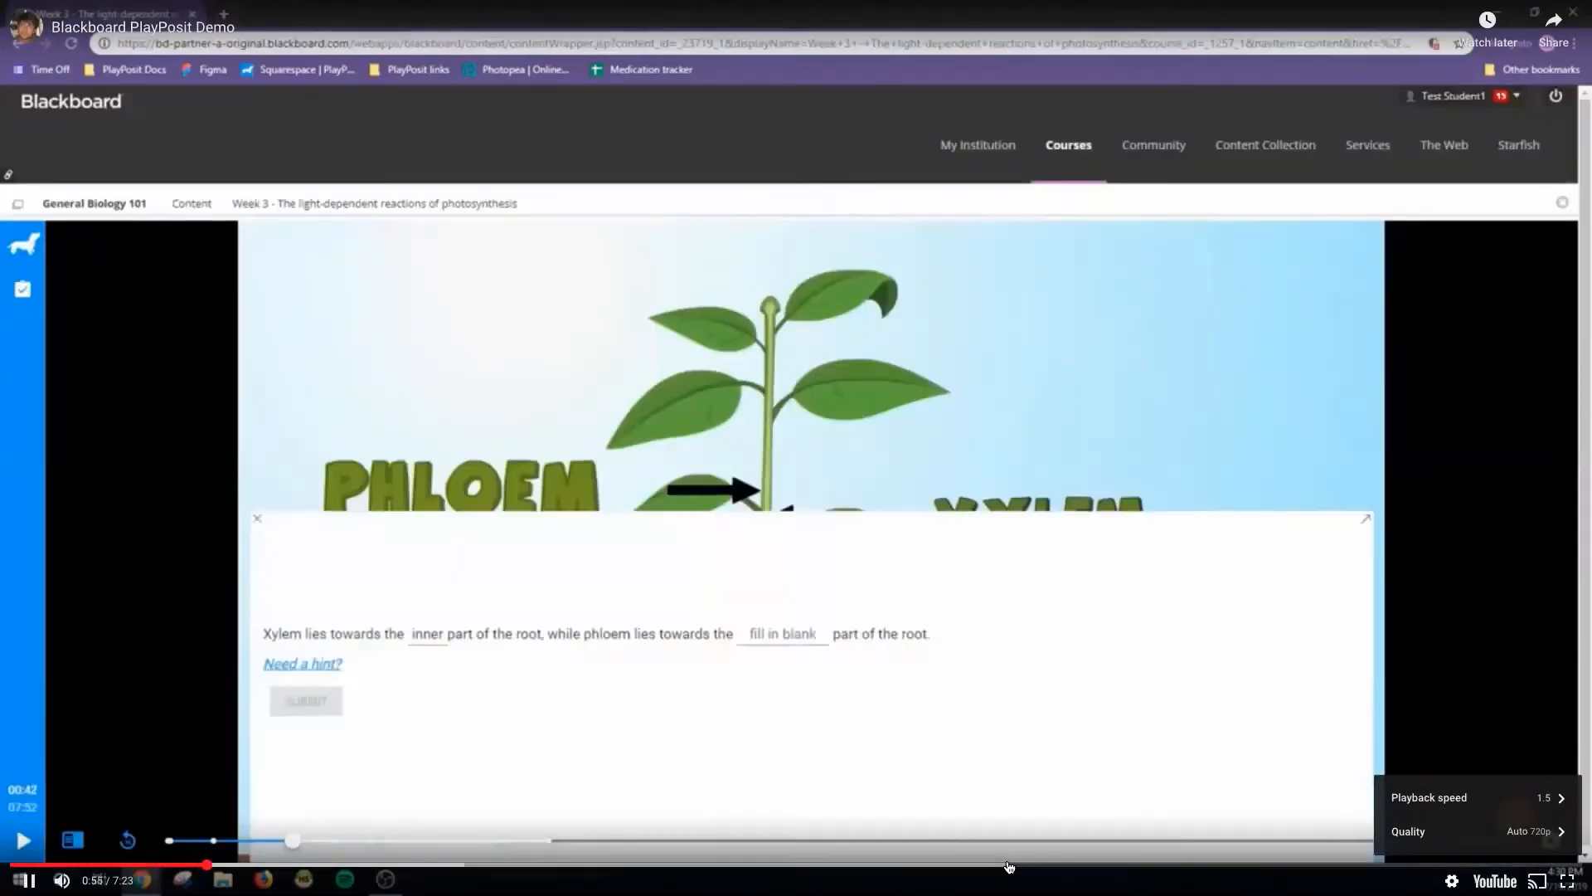
Step: Skip ahead past 4:41 and 5:09 to the bulb's 74% Complete! screen
click(1009, 866)
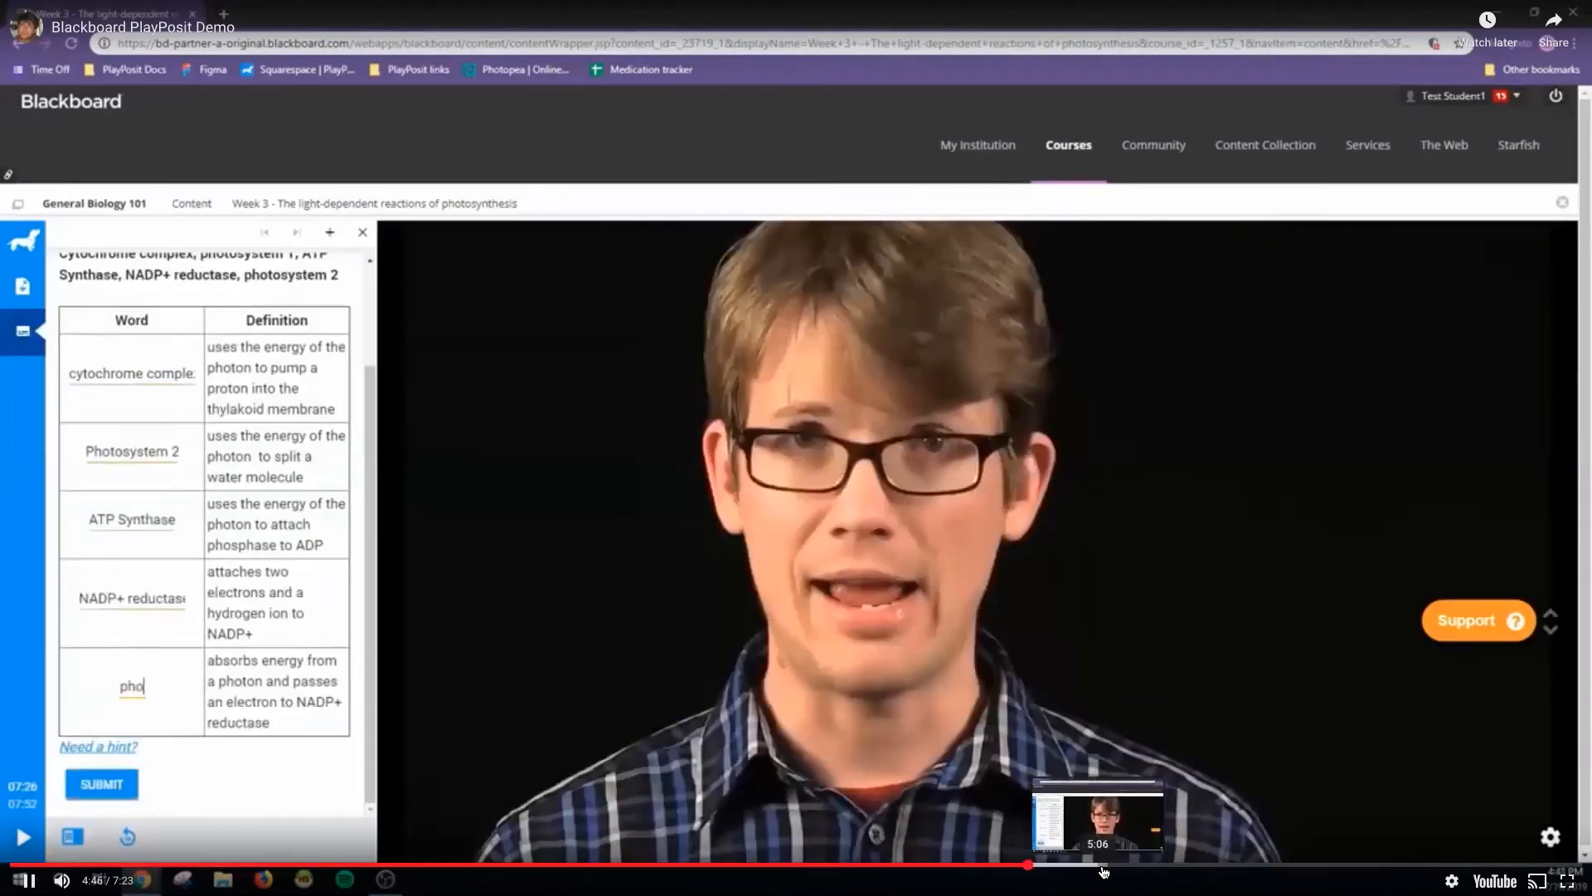
click(1104, 865)
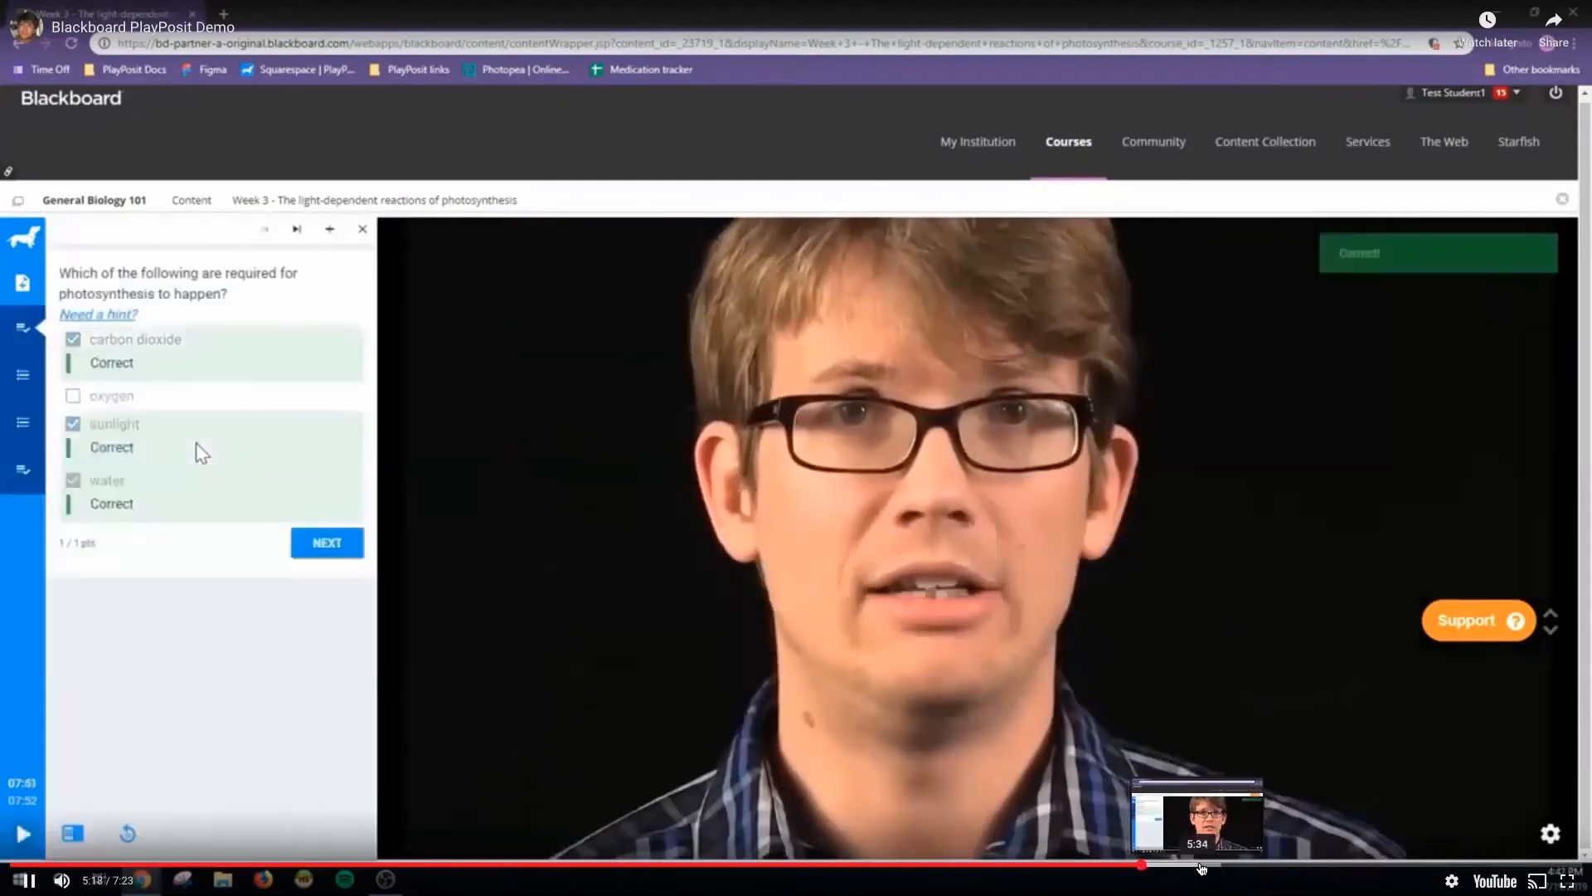
click(1205, 867)
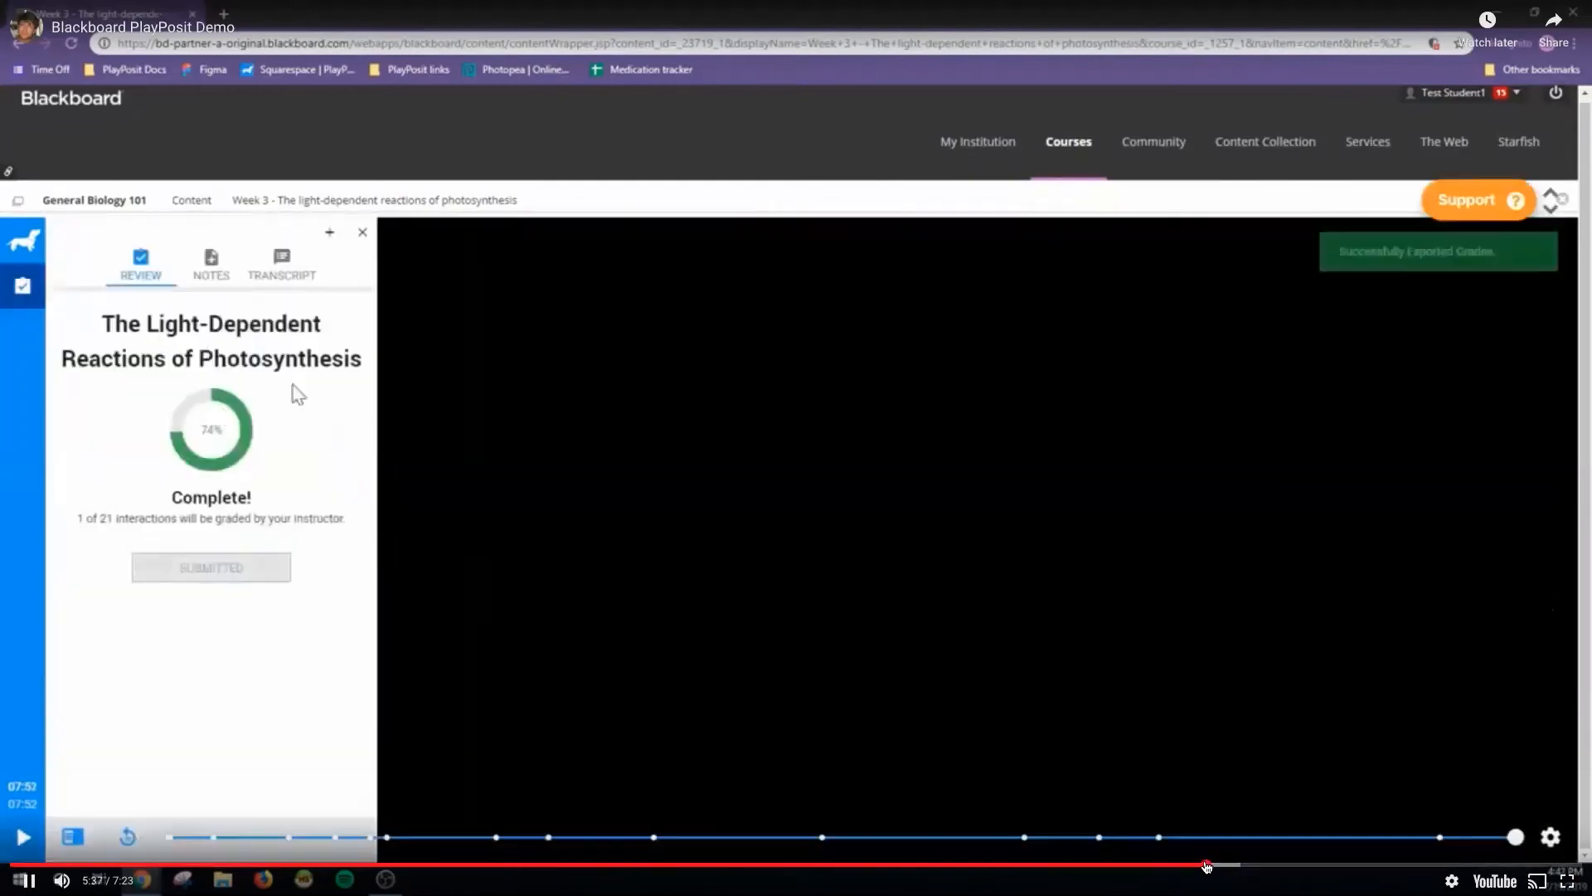
Step: Pause the demo video at the instructor's Manage Bulb Link page for the photosynthesis bulb
click(942, 312)
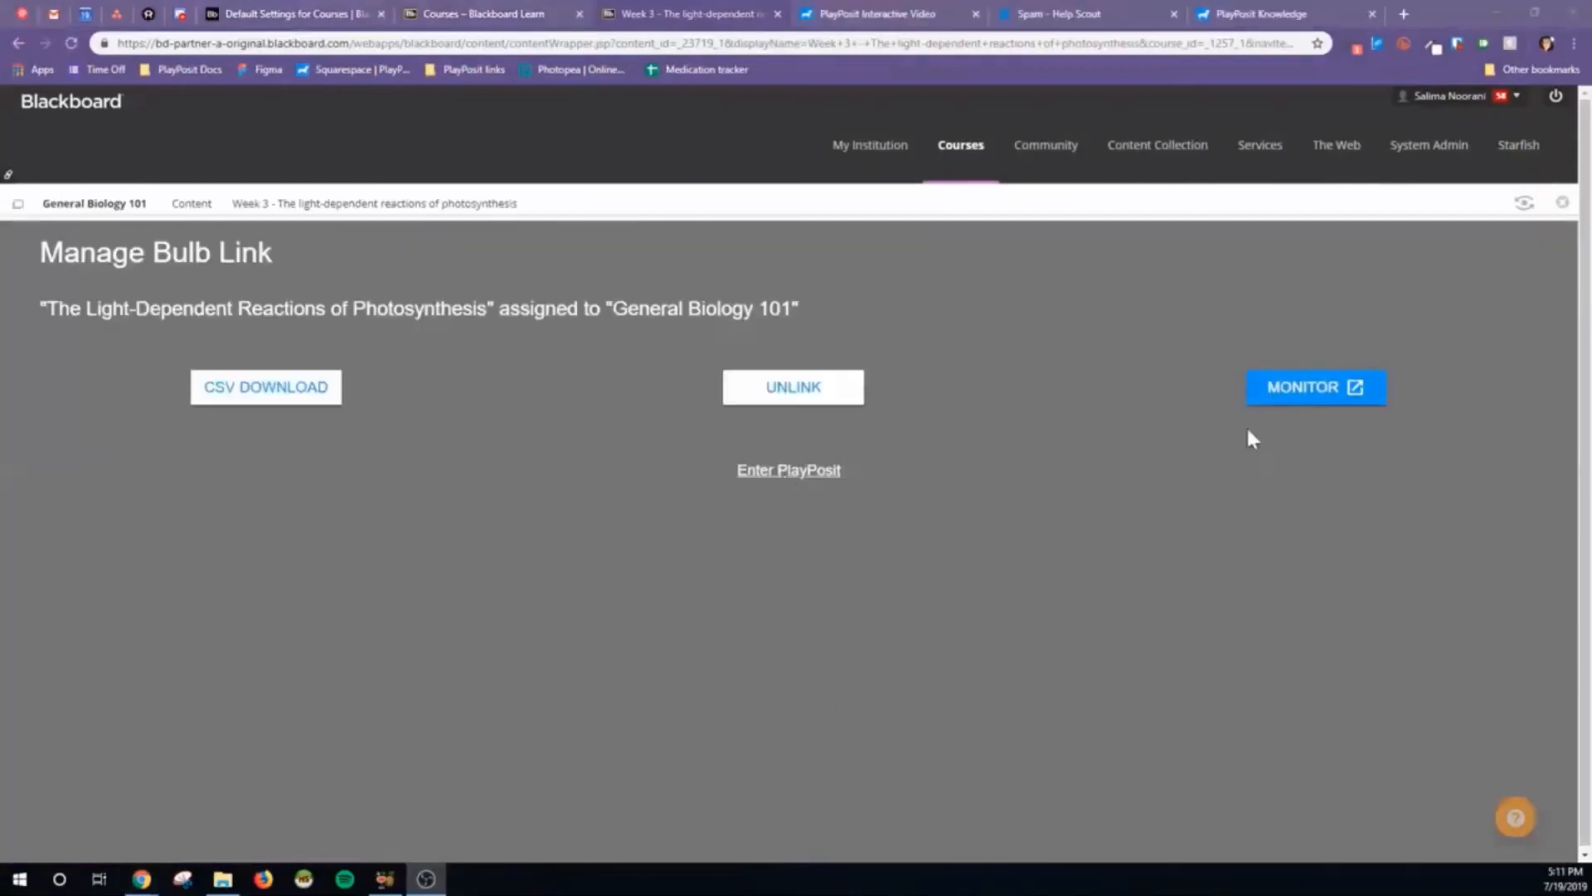
Step: Give the first learner's free-response answer the full 3/3 points
click(1275, 400)
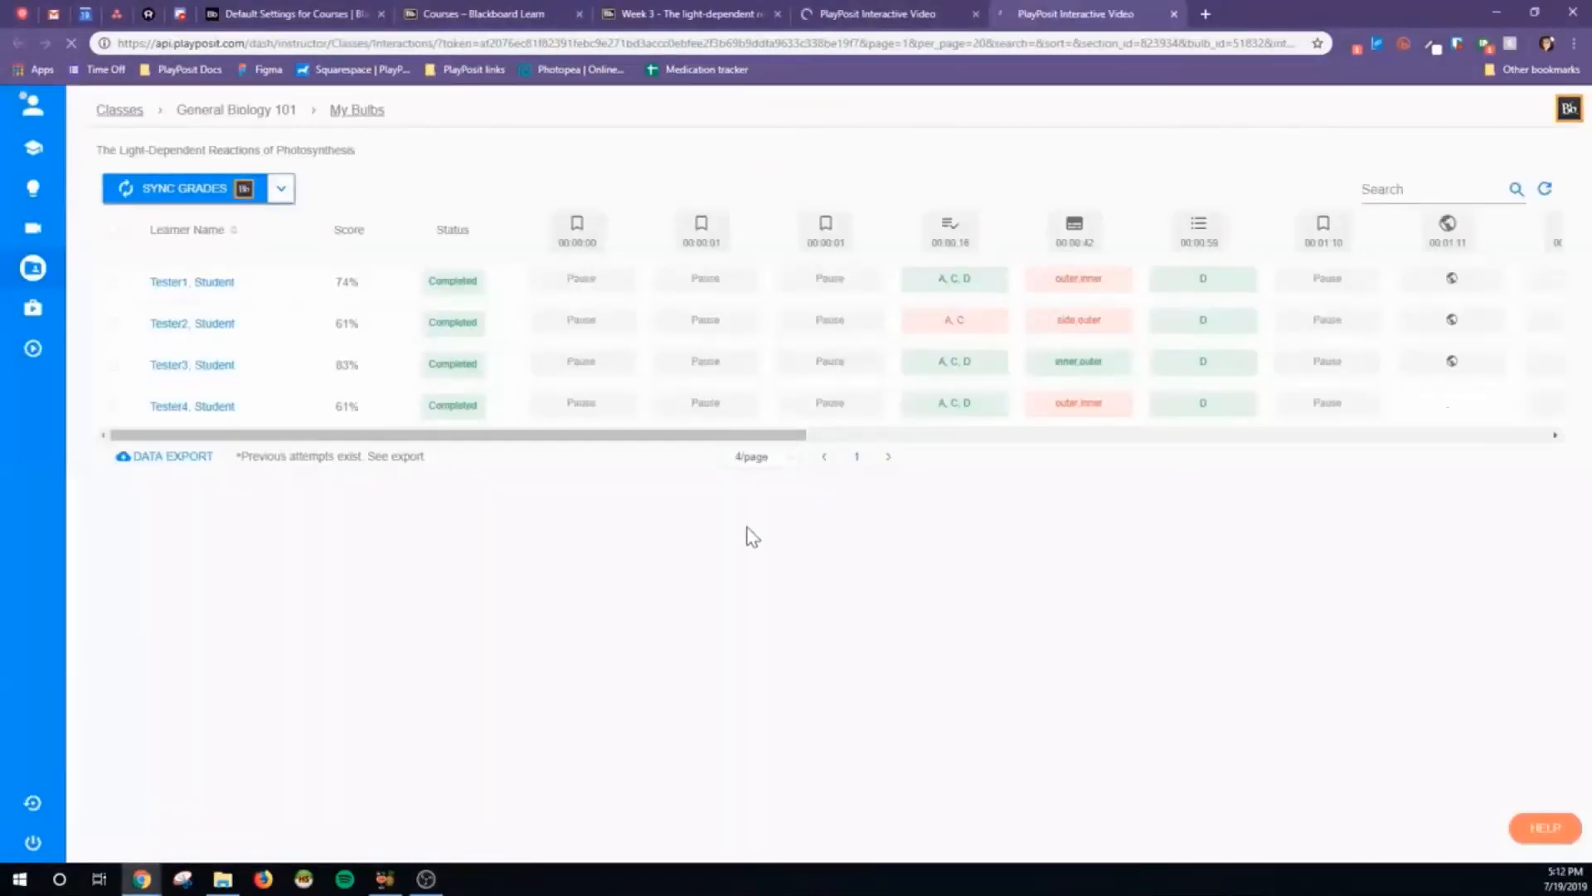
drag(558, 437, 942, 419)
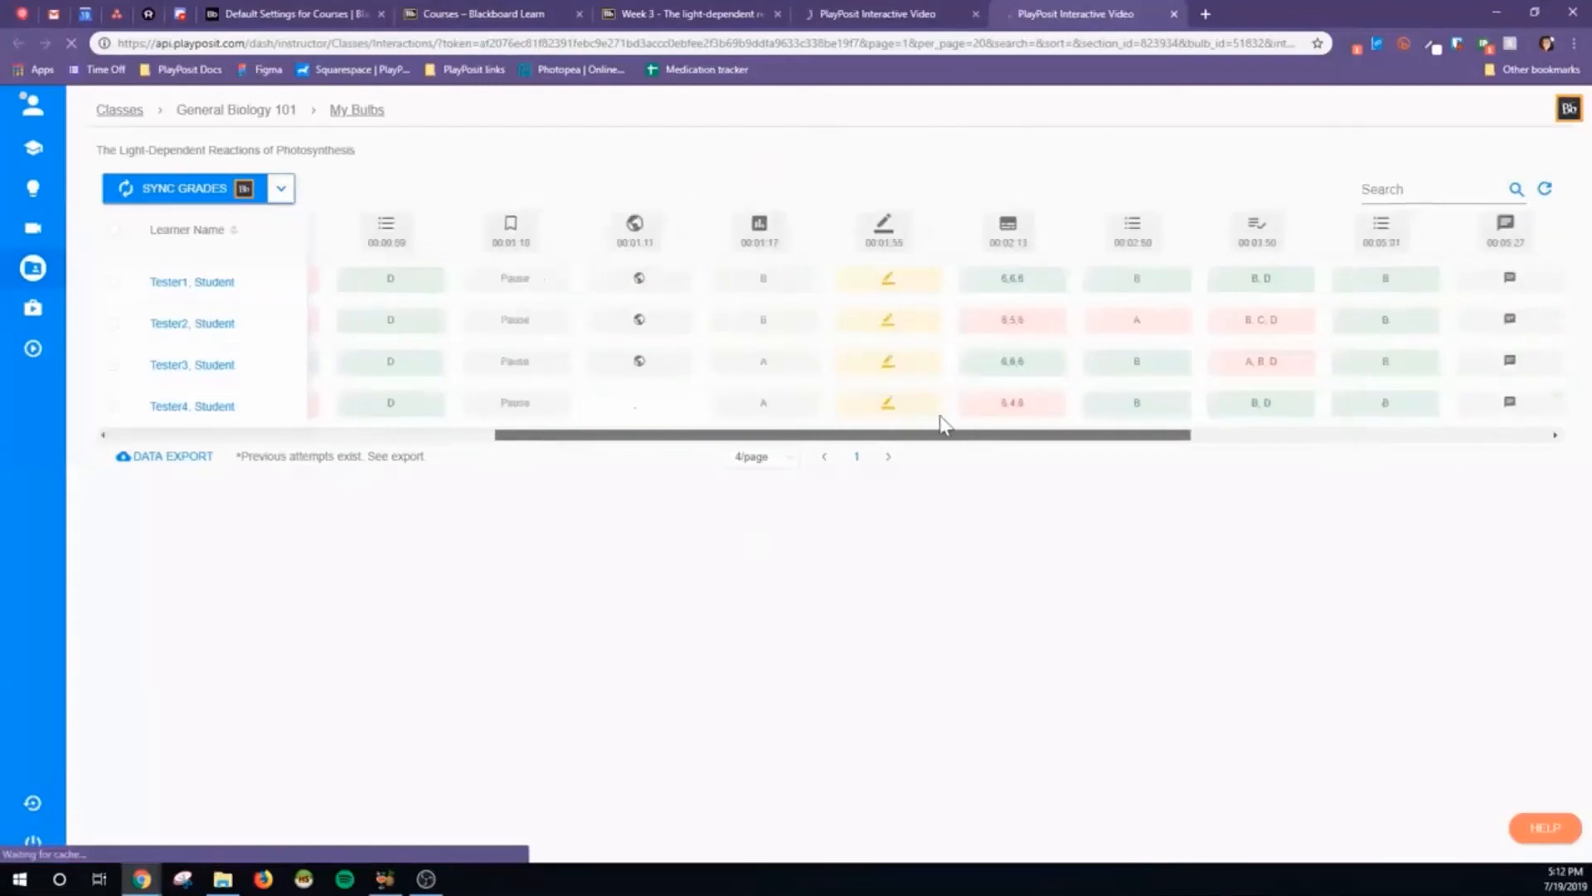
click(785, 283)
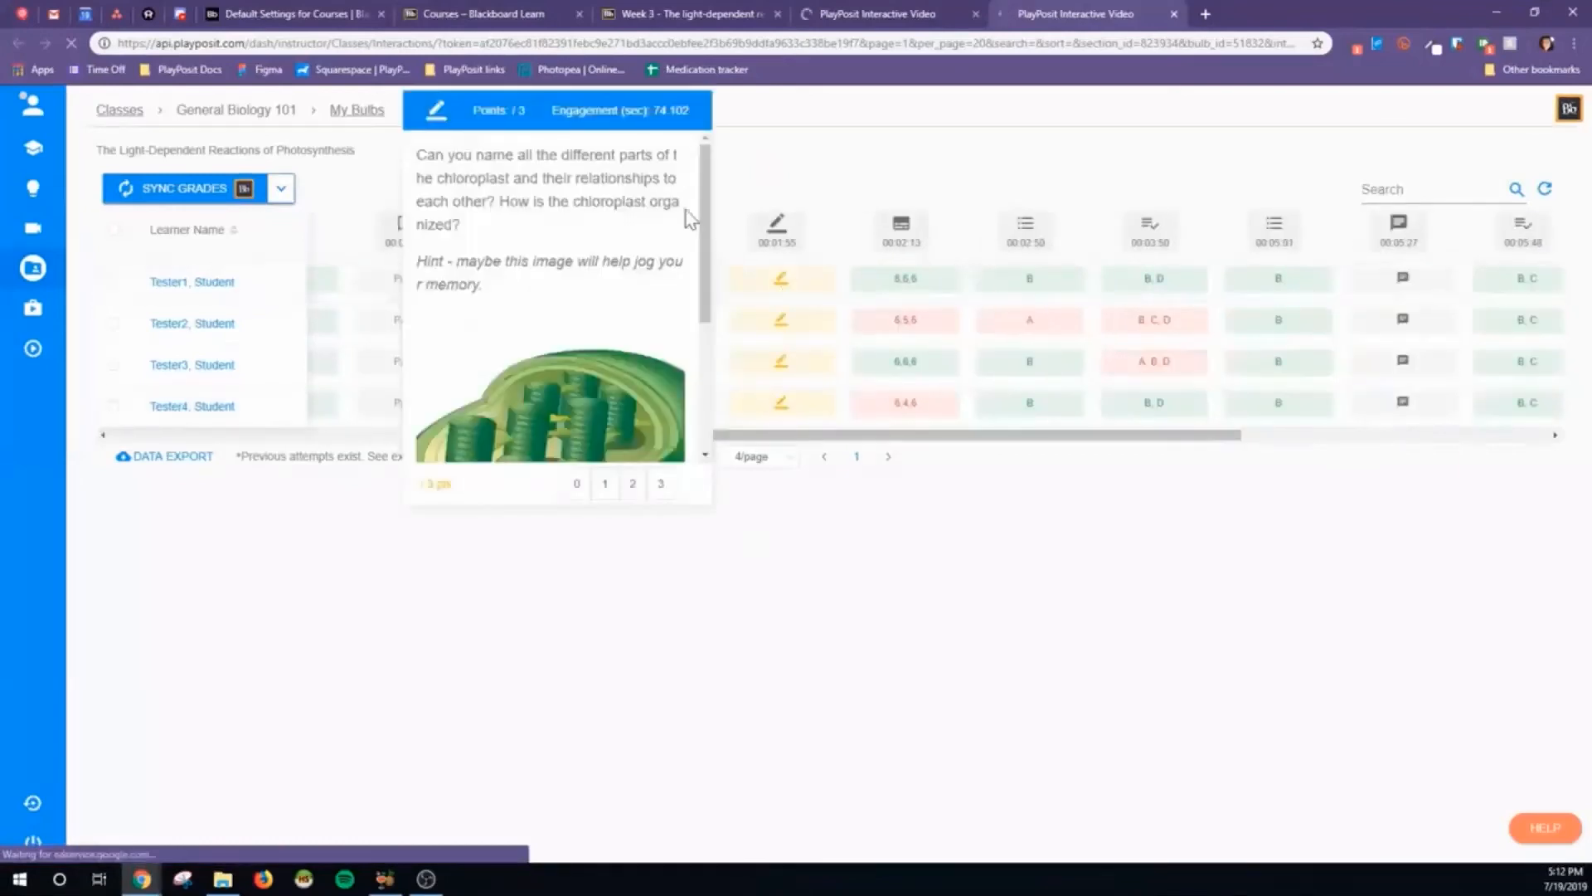
scroll(688, 217, down, 2)
scroll(718, 340, down, 1)
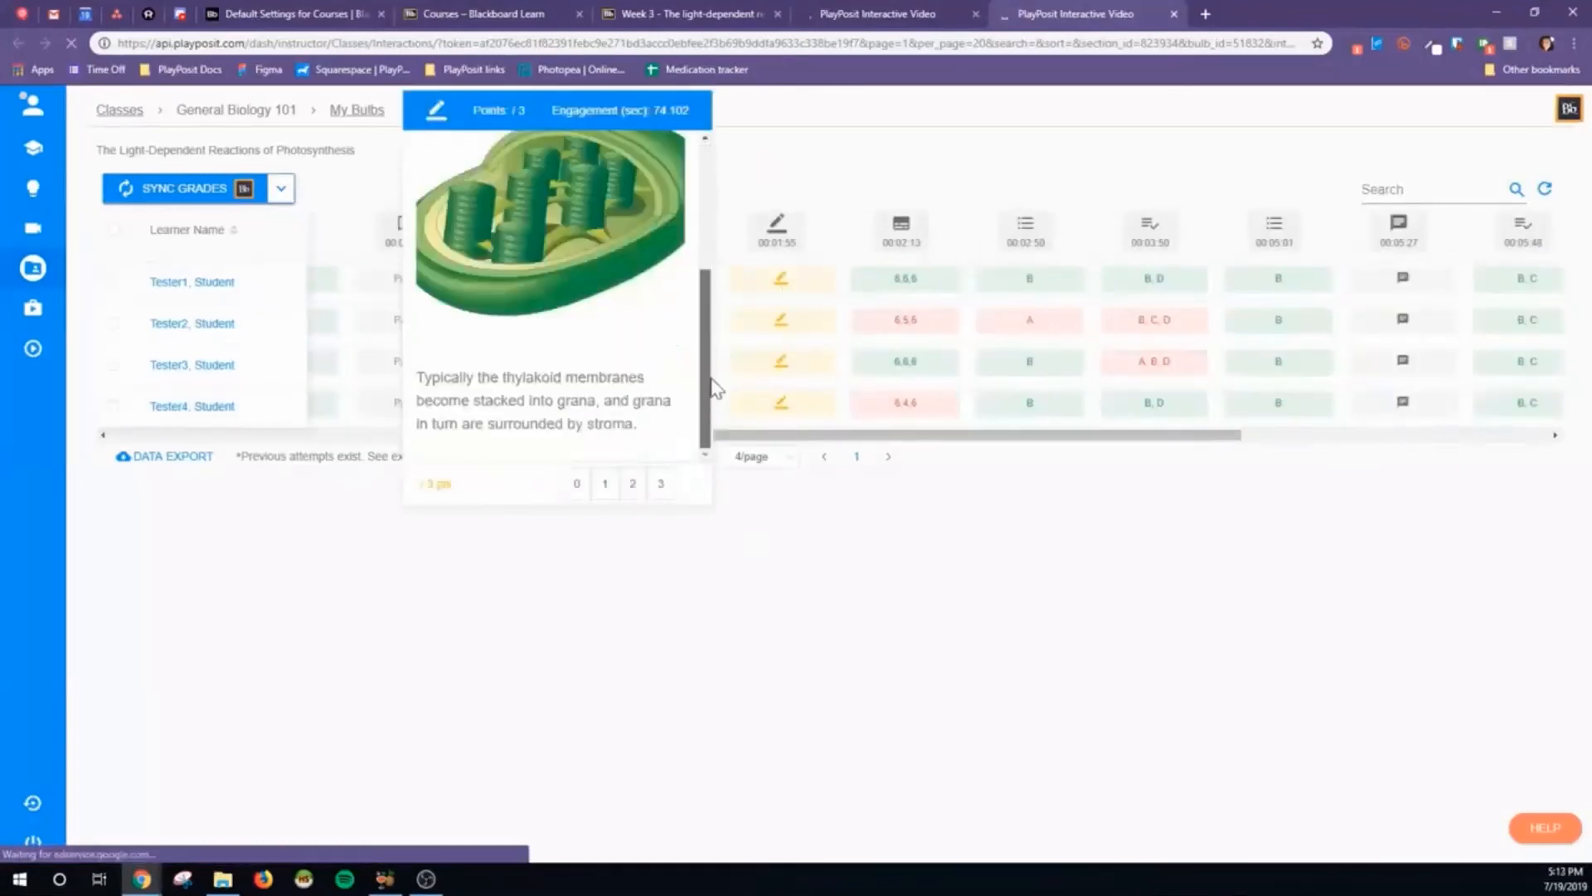
click(664, 484)
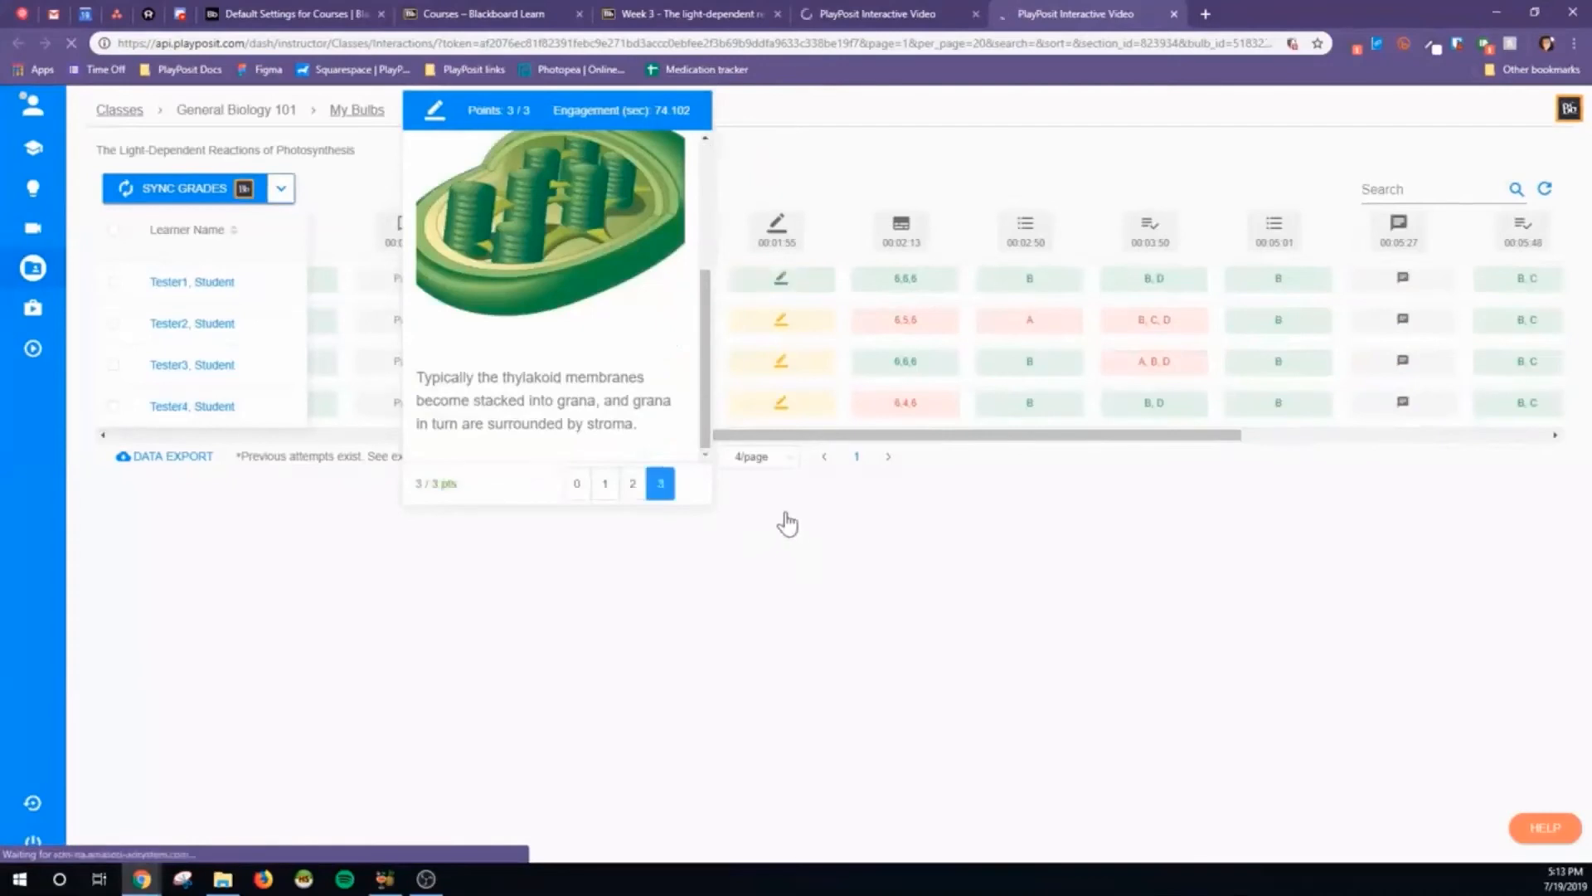
Step: Give the second learner 3/3 points, then sync grades to the gradebook
click(754, 321)
drag(704, 336, 683, 266)
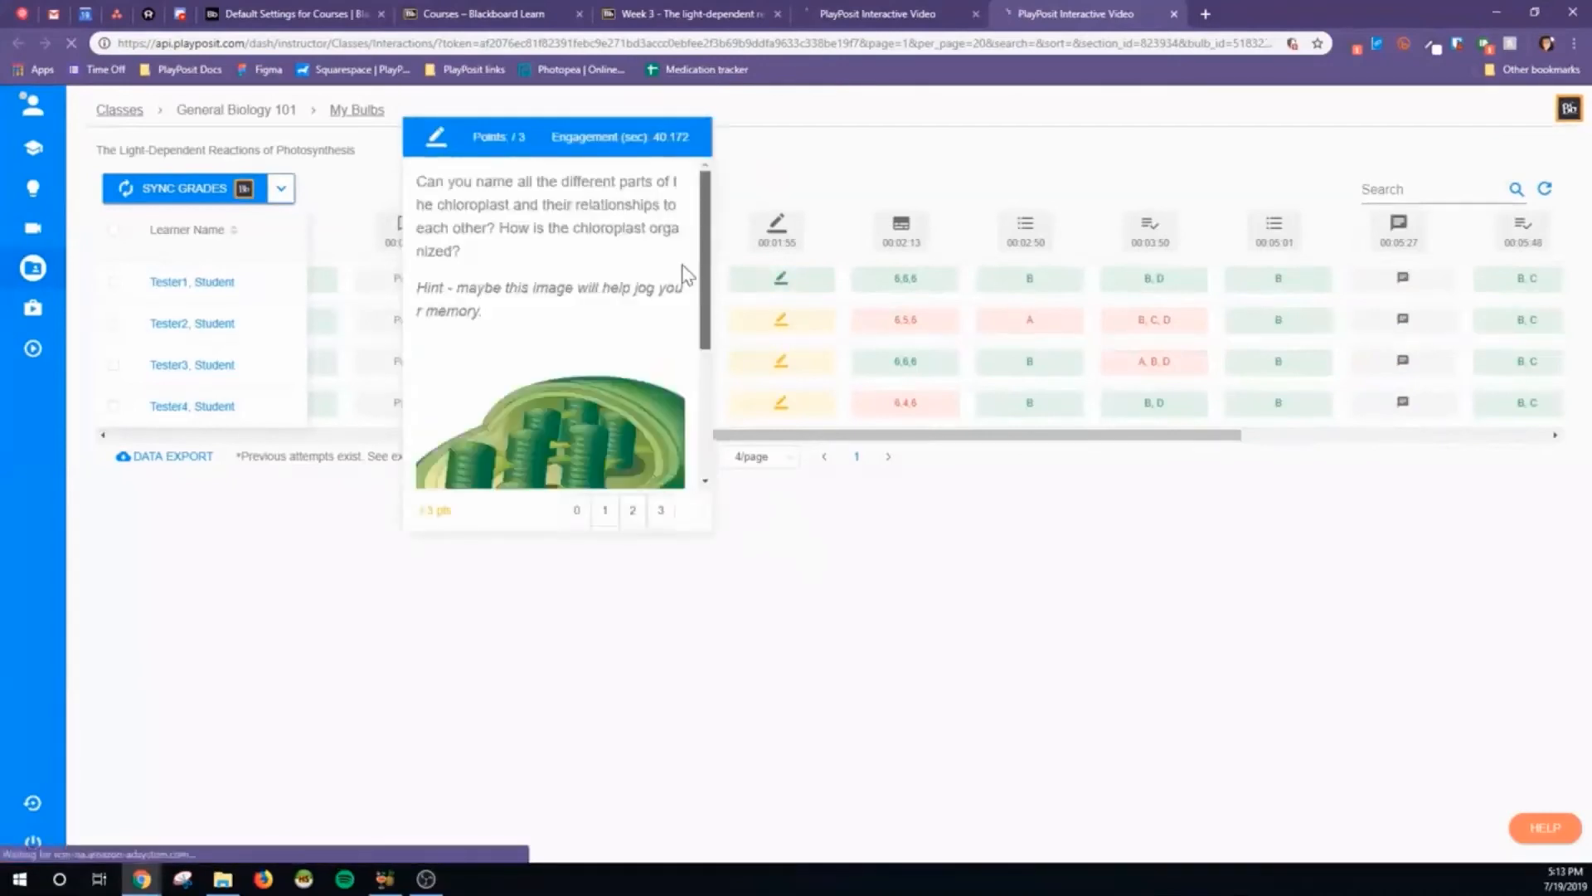
click(659, 522)
click(747, 543)
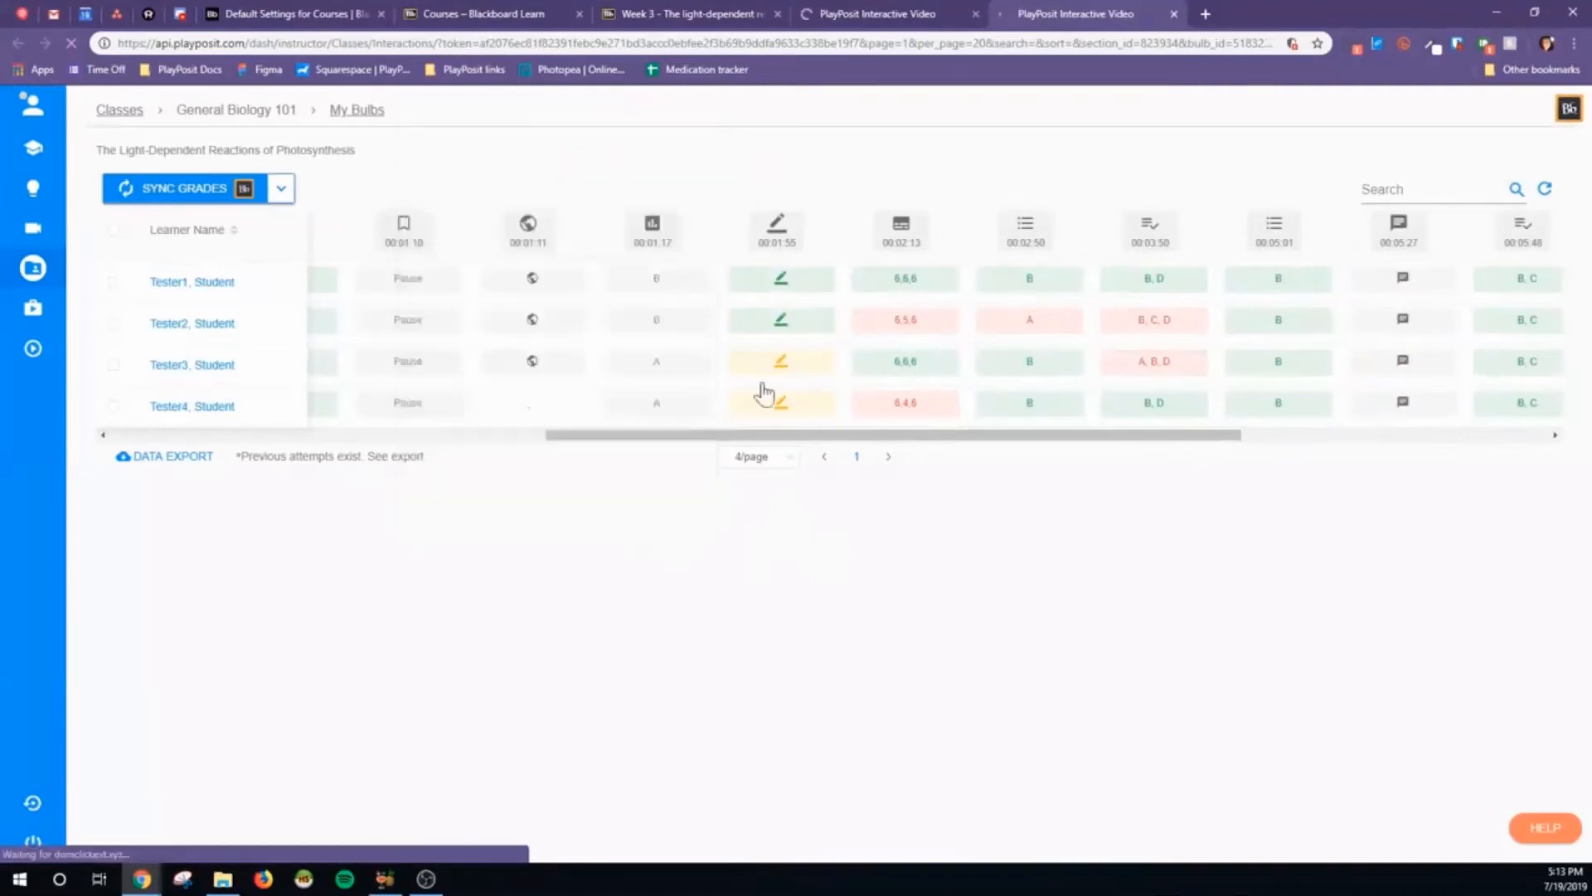
click(213, 199)
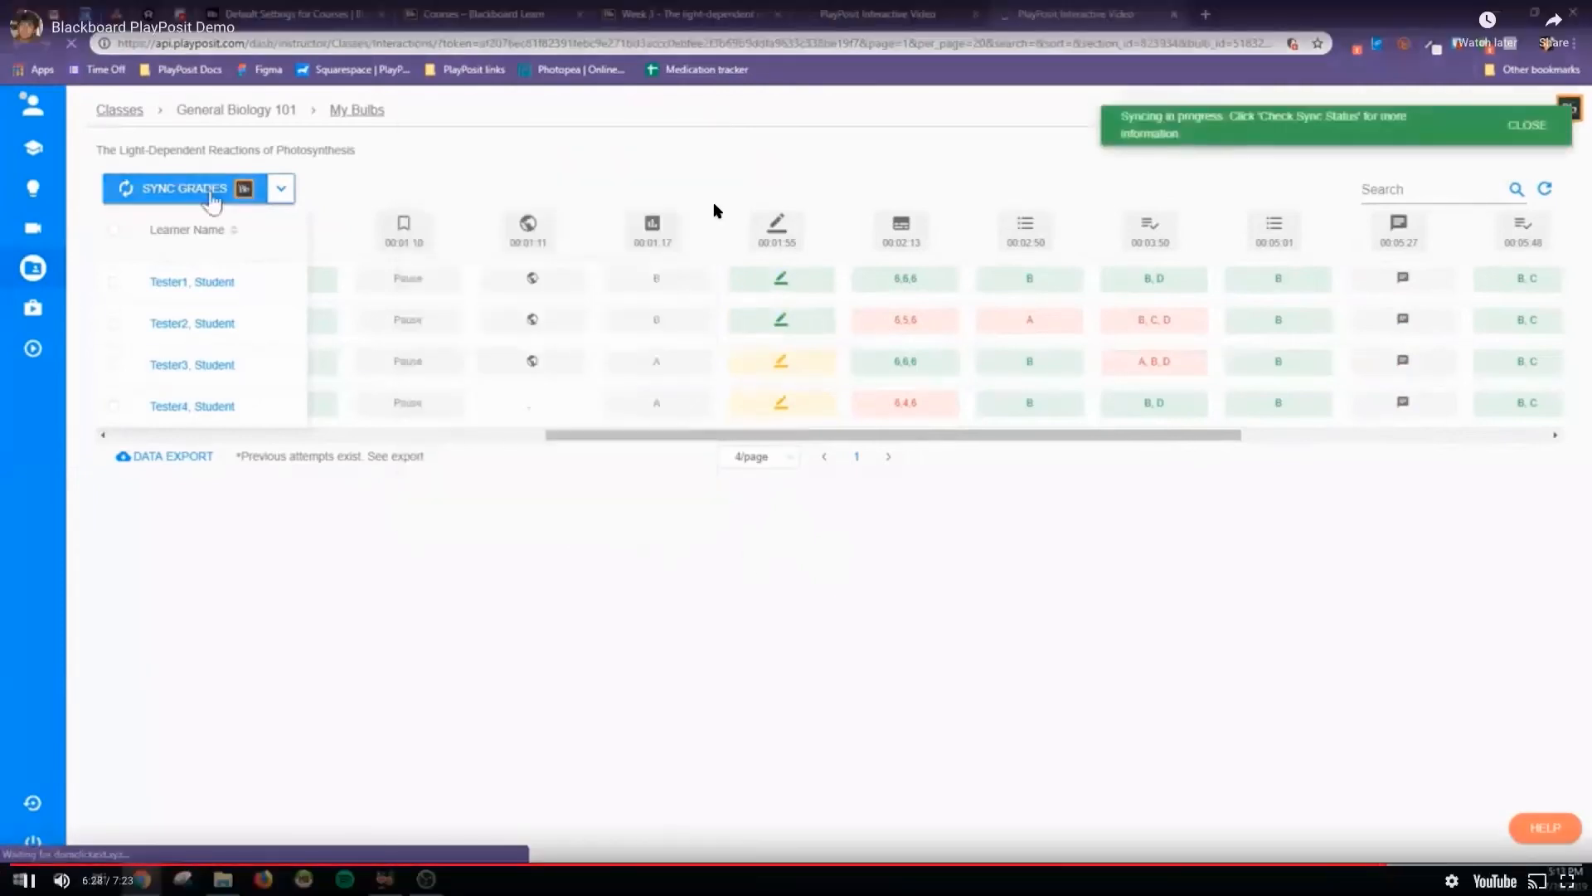
Step: Check the sync status, confirming all four learners' grades exported successfully
click(282, 191)
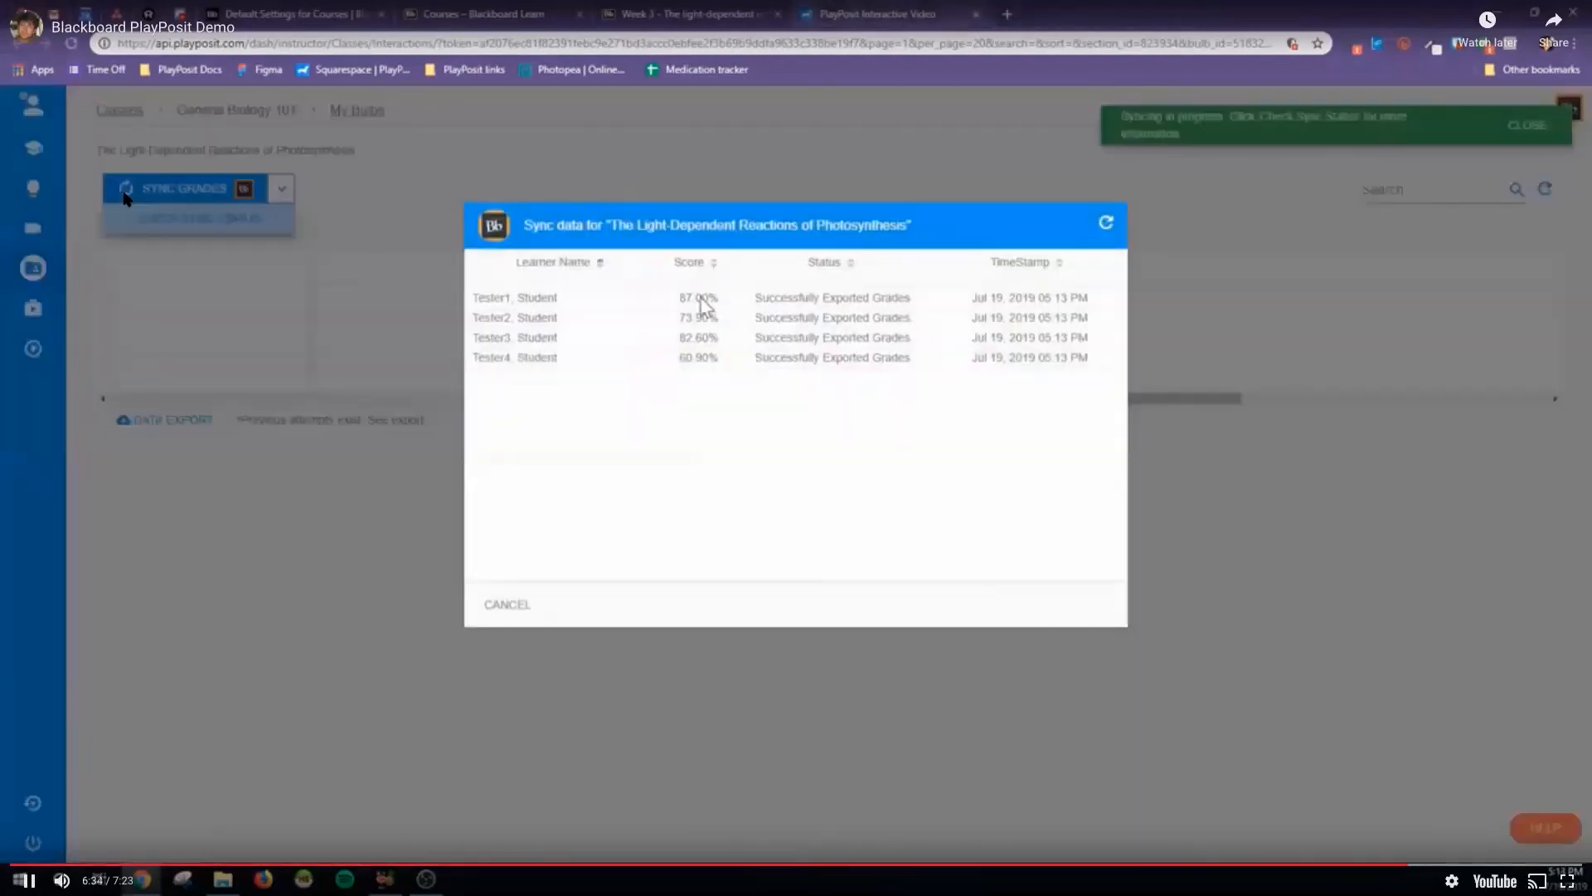
click(505, 608)
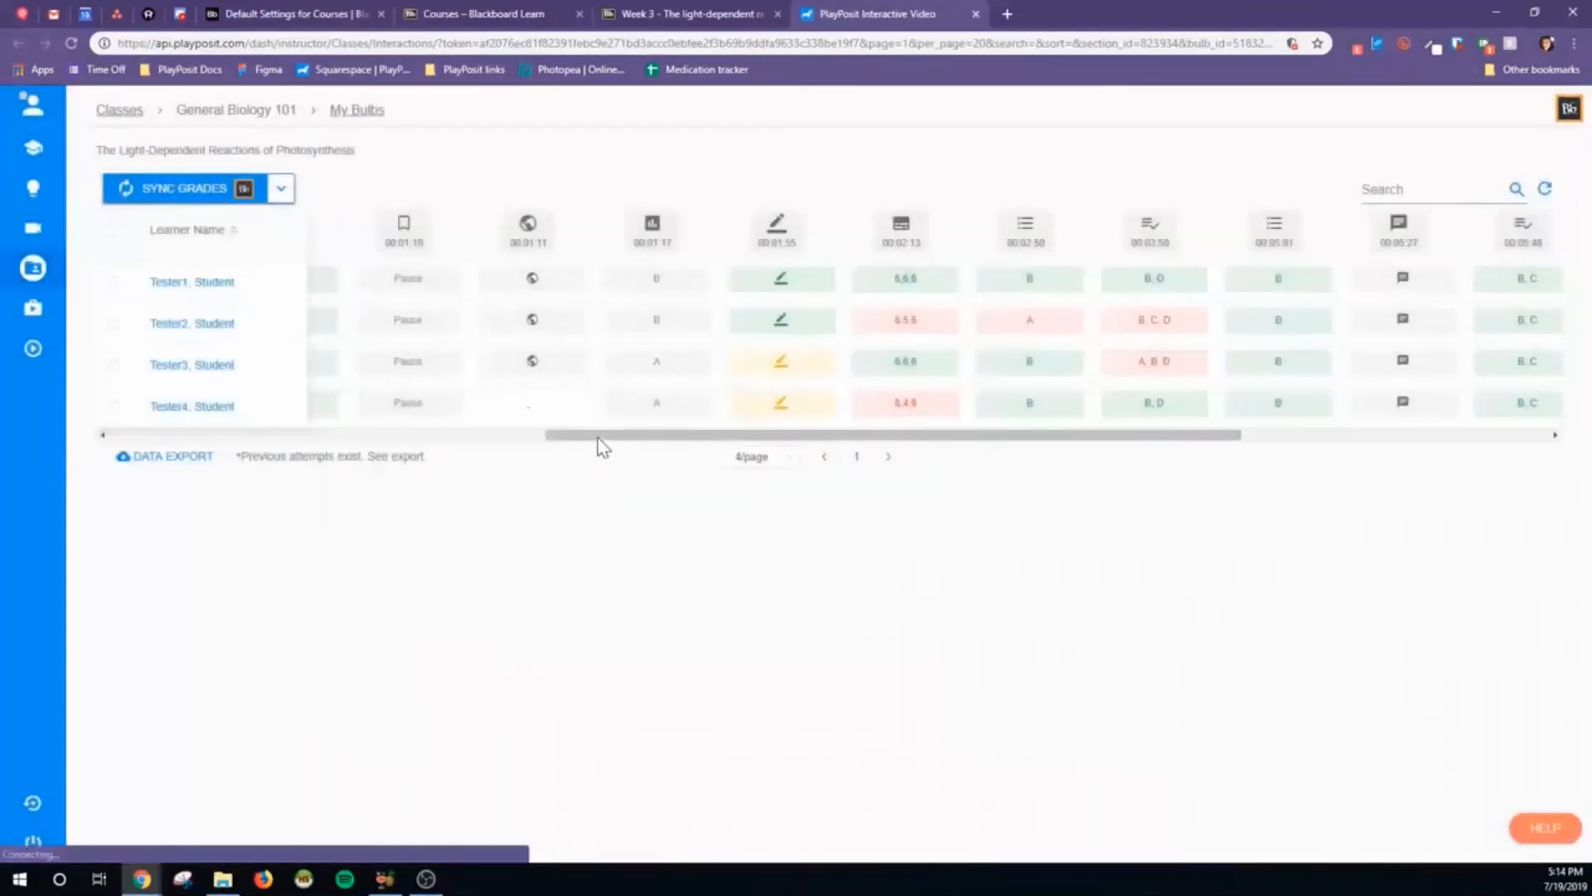
scroll(597, 443, right, 5)
Step: Export the bulb's interaction data as a CSV, saving to Downloads
click(172, 461)
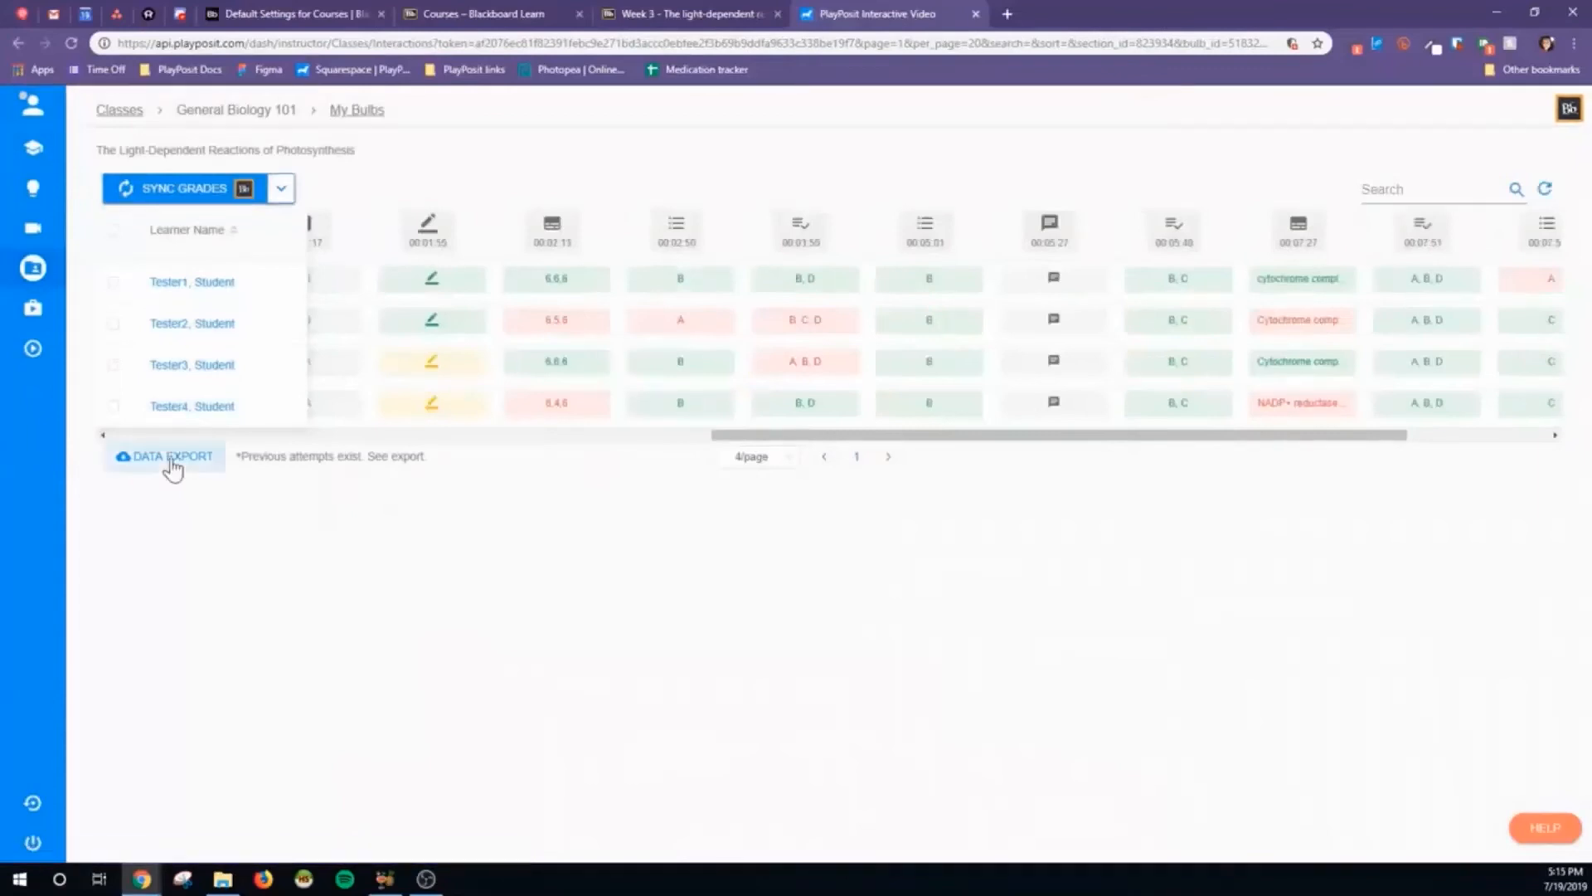
click(1046, 350)
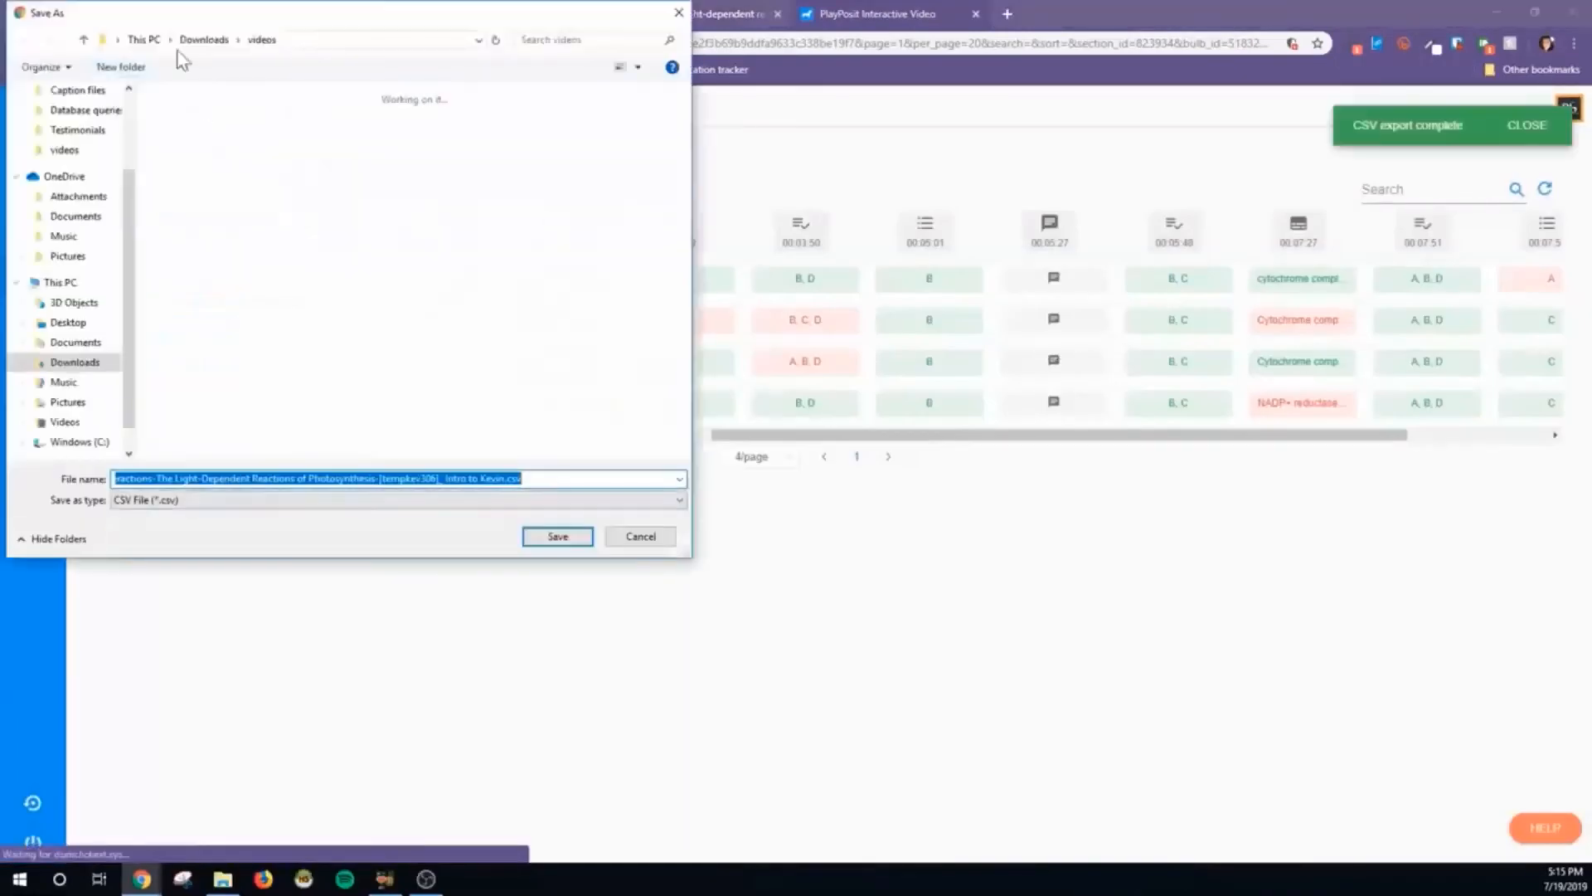
click(204, 39)
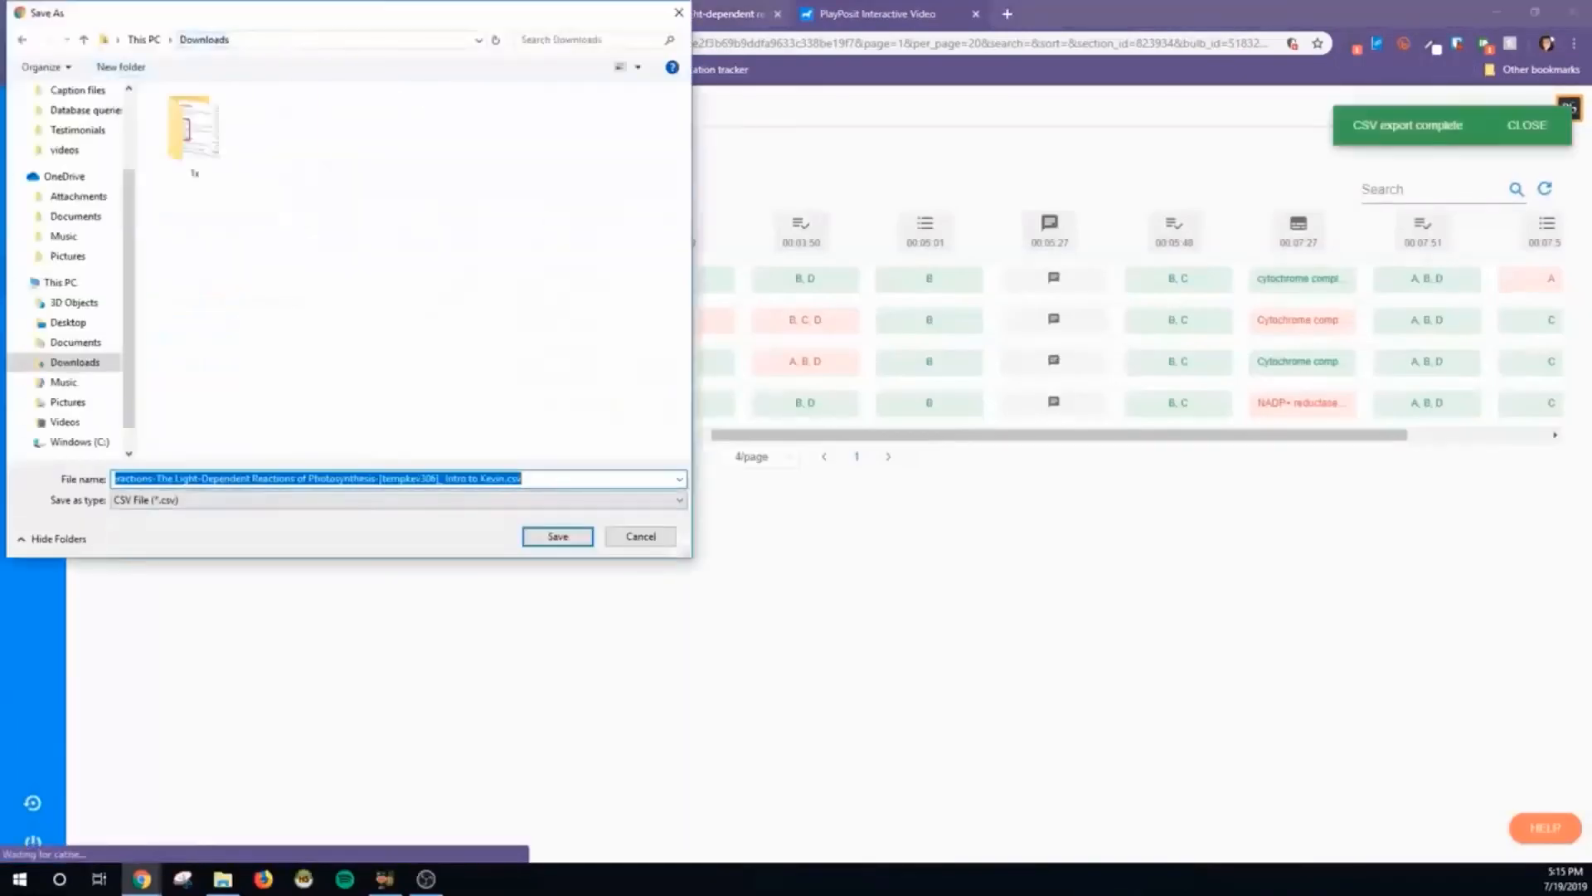
Step: Save the interactions CSV and scroll across its response and points columns in Calc
click(557, 536)
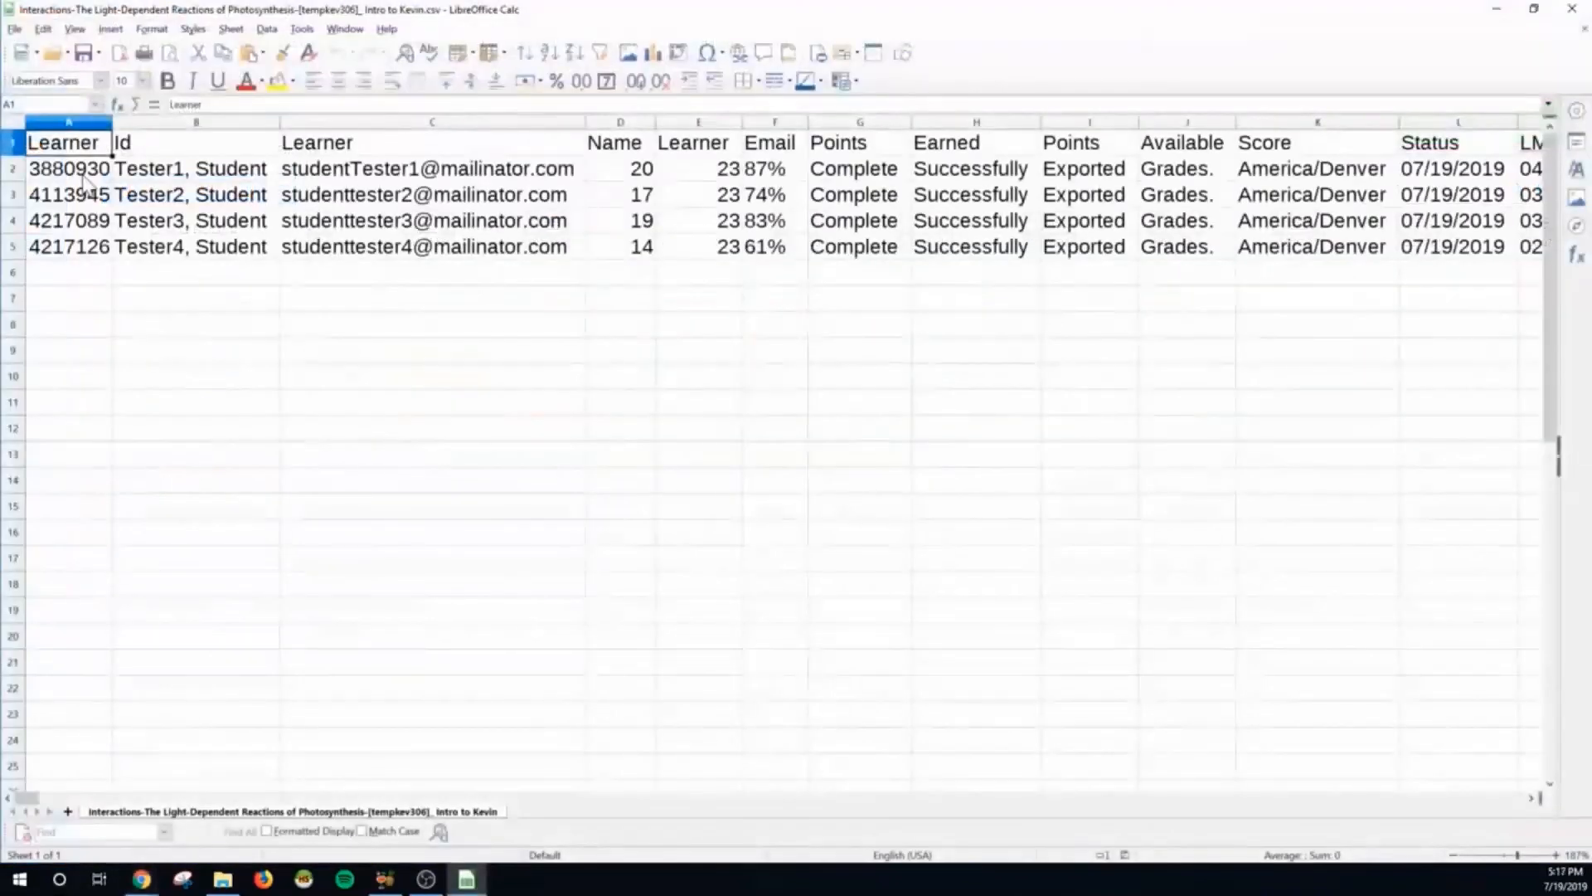
click(83, 176)
drag(25, 799, 106, 809)
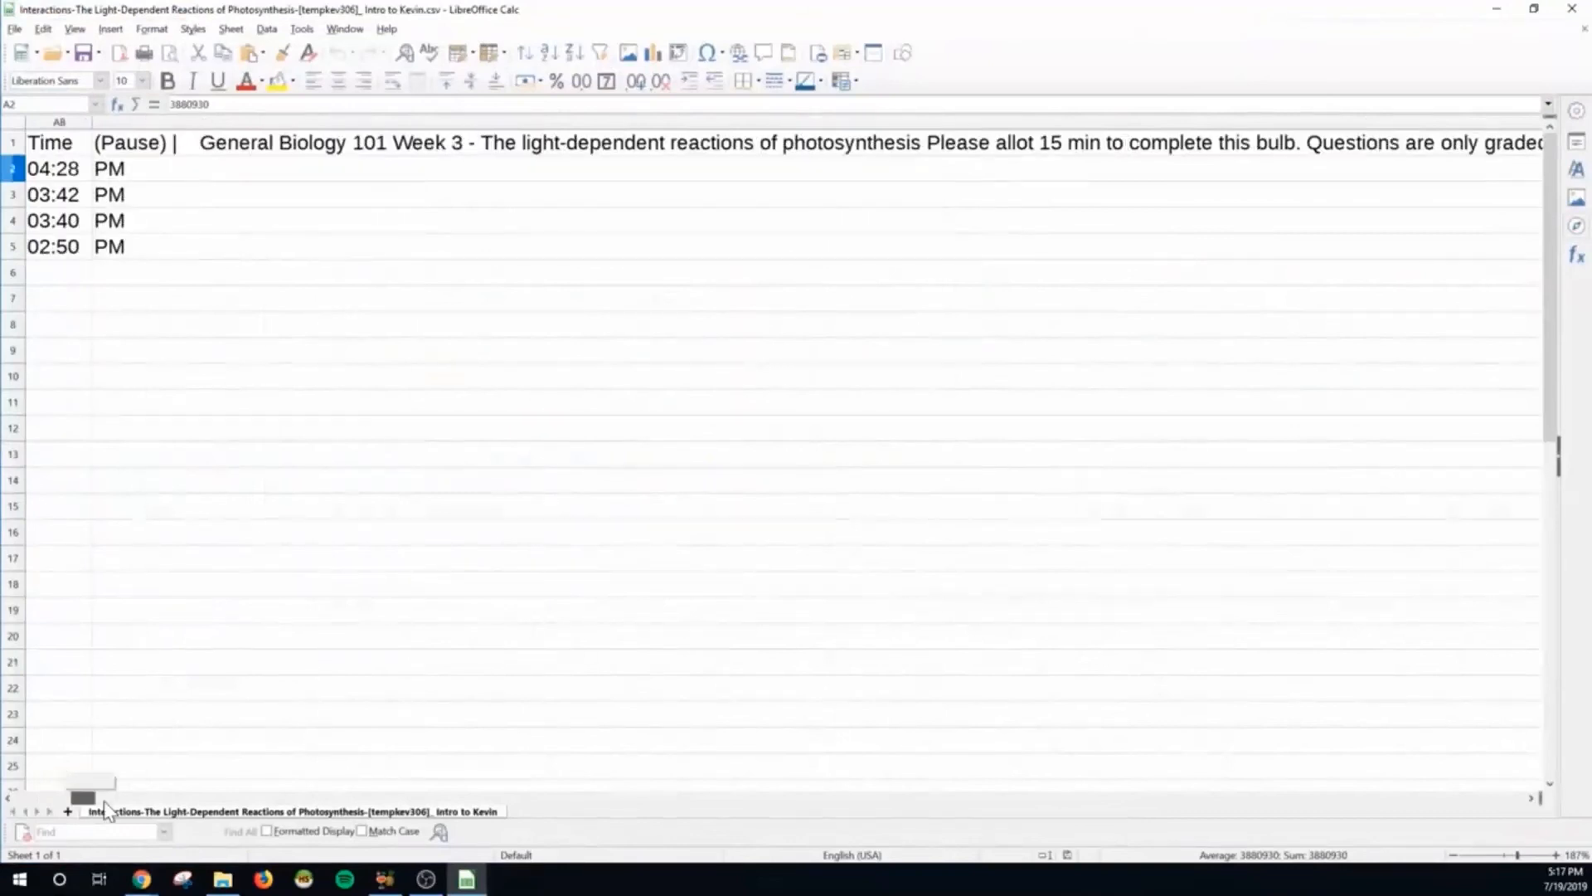
drag(106, 809, 191, 834)
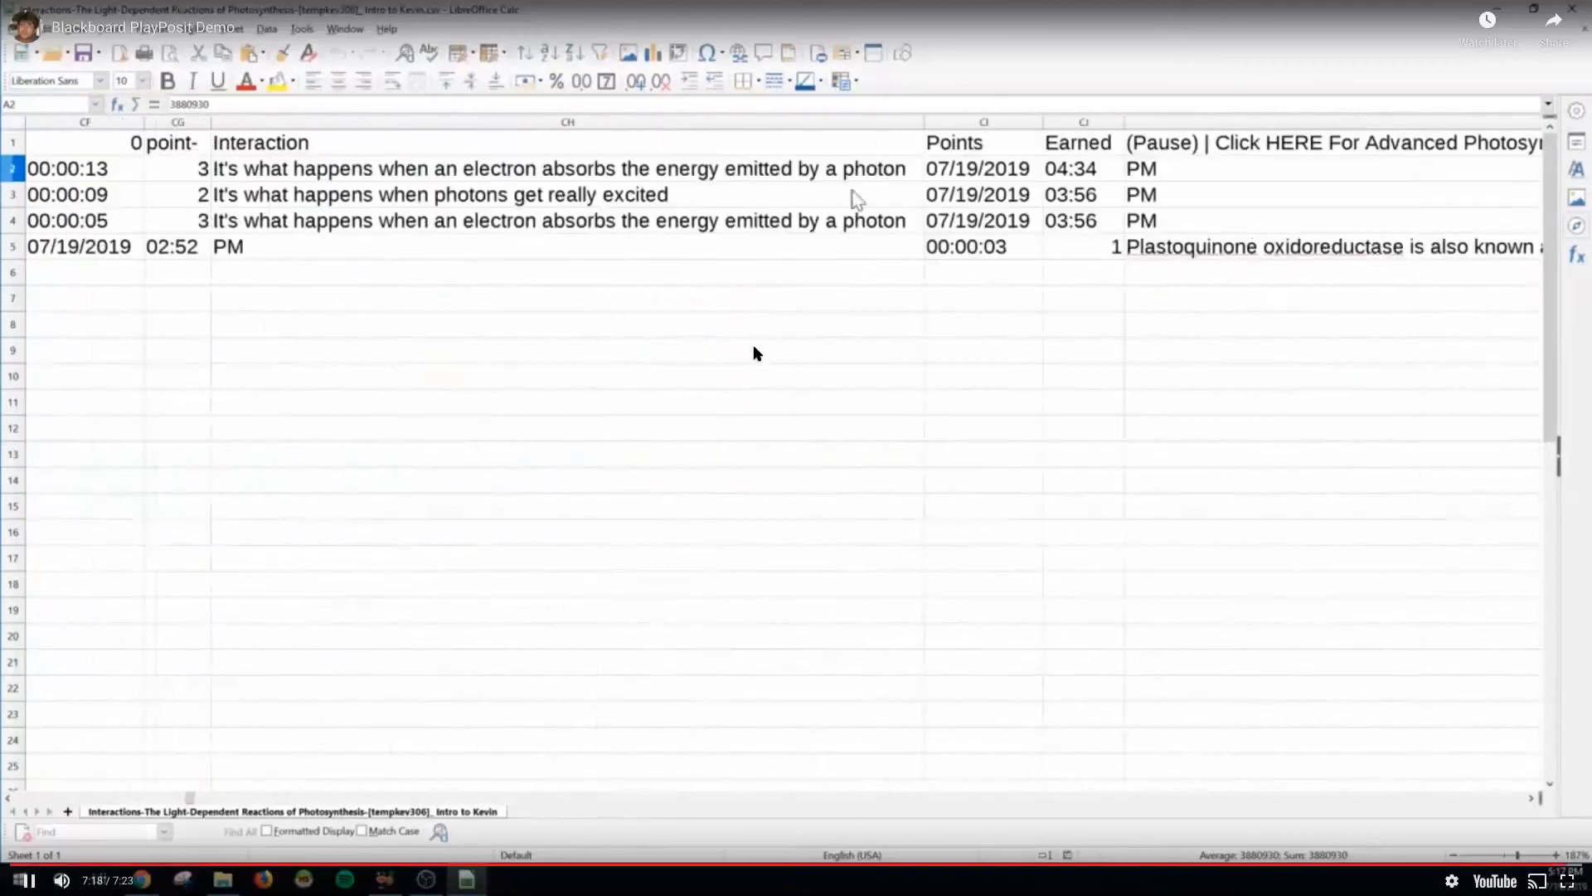
key(Escape)
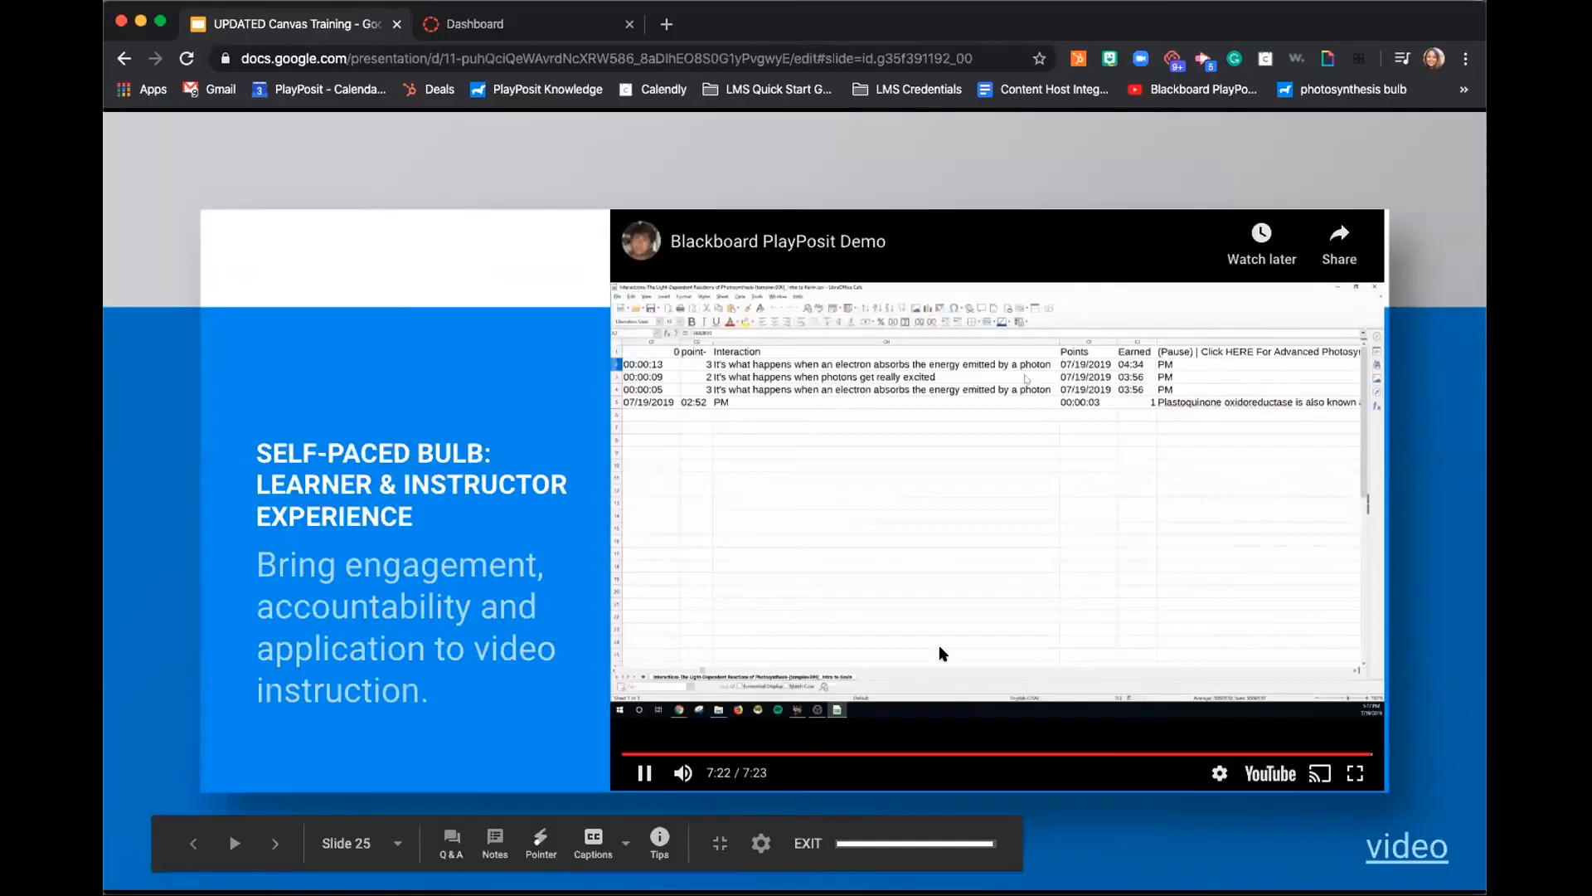
Step: Advance the presentation past the Agenda to slide 27, 'Why Use PlayPosit in Canvas?'
key(Right)
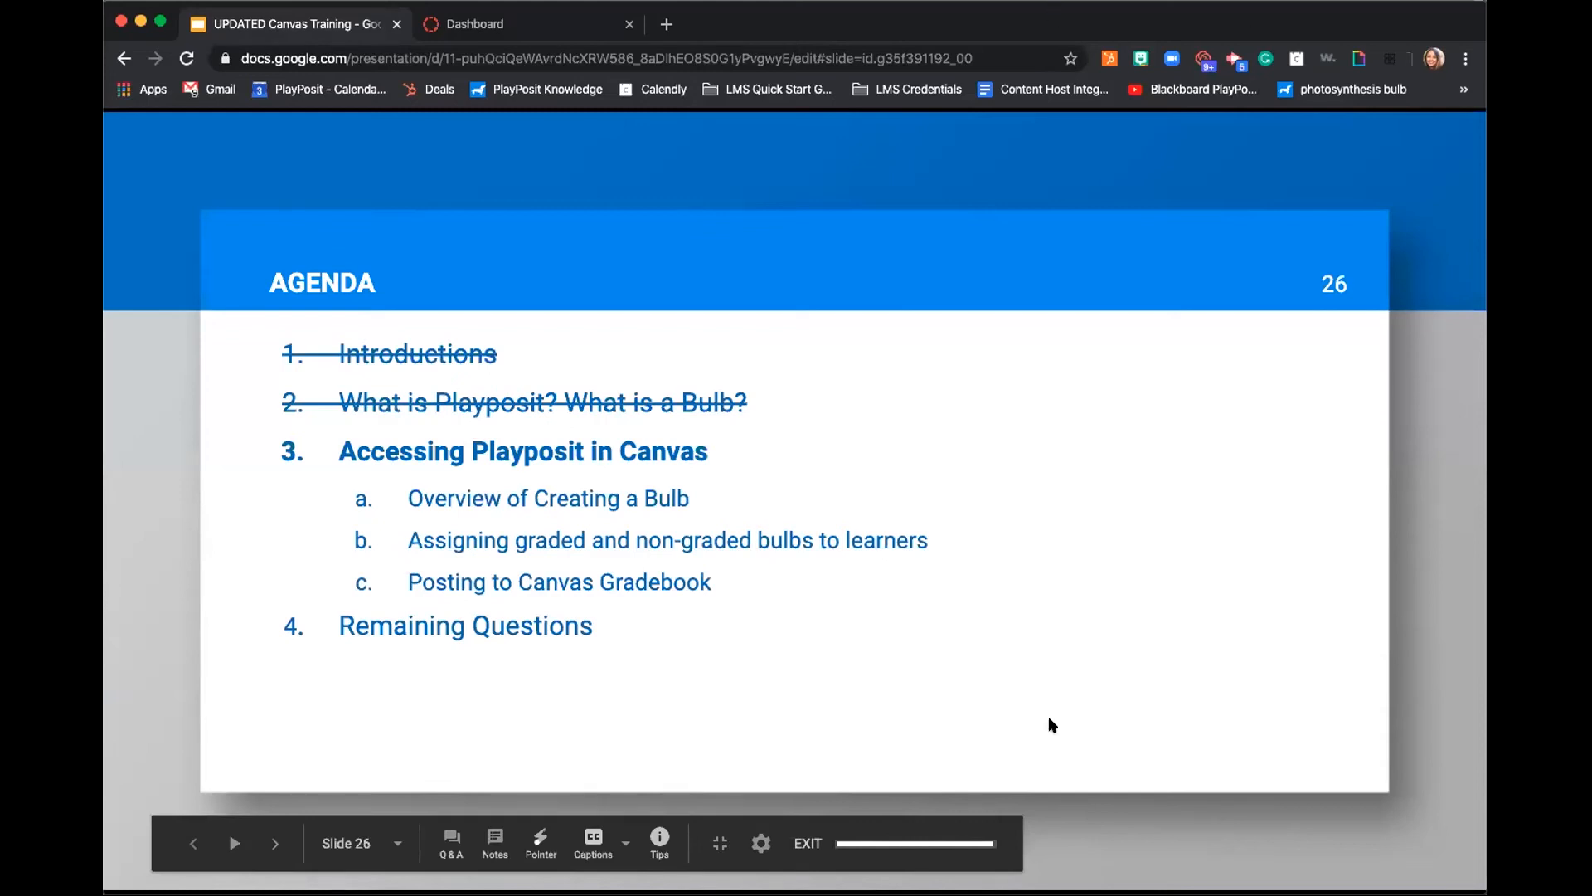
click(1322, 585)
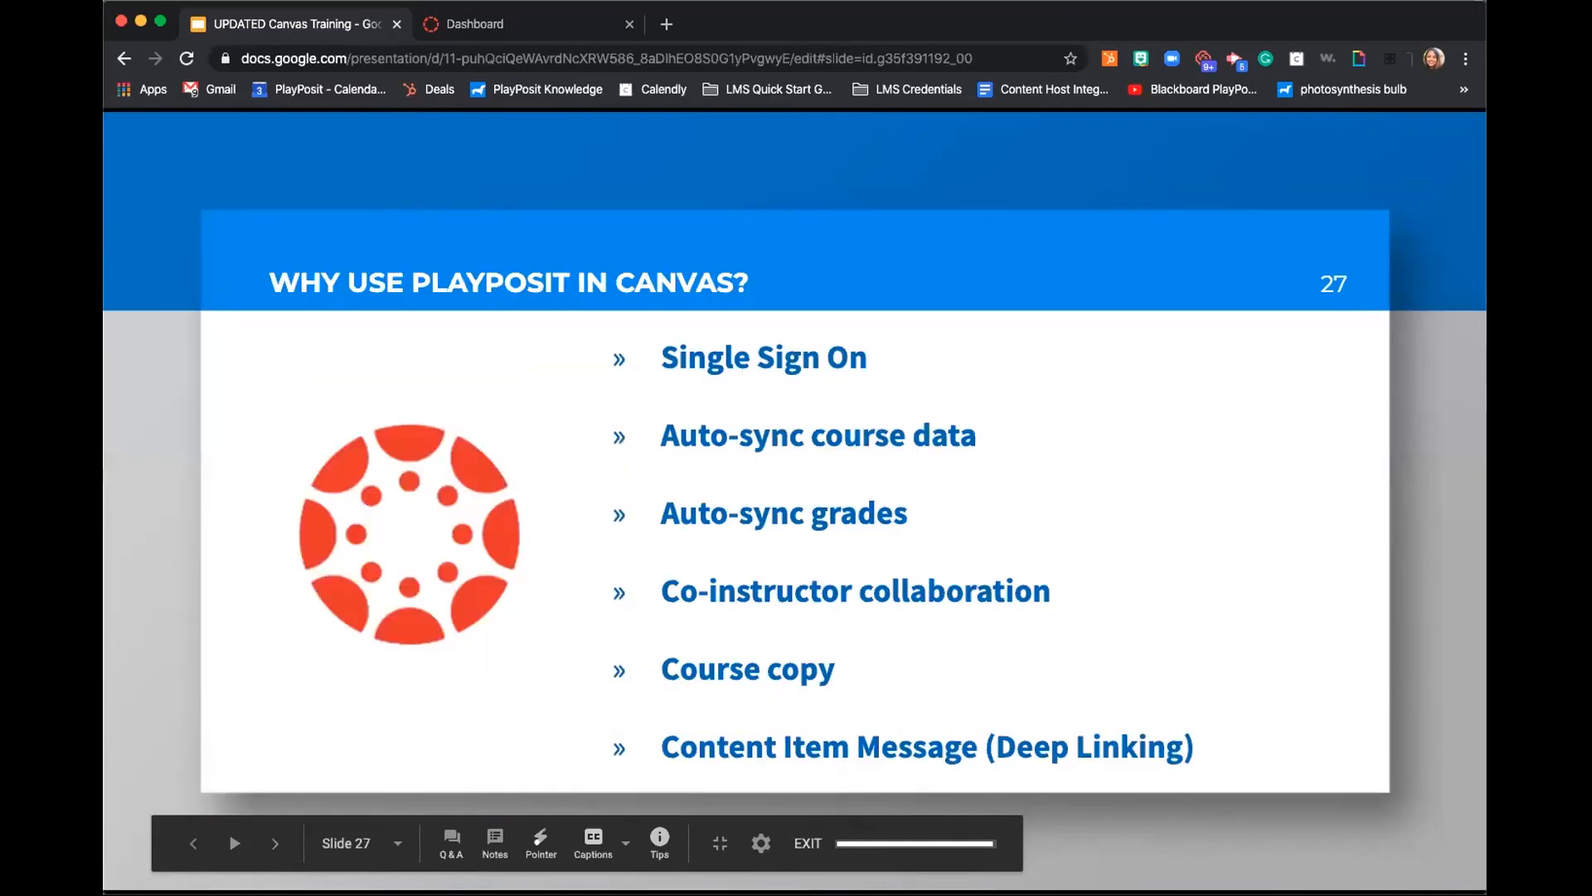
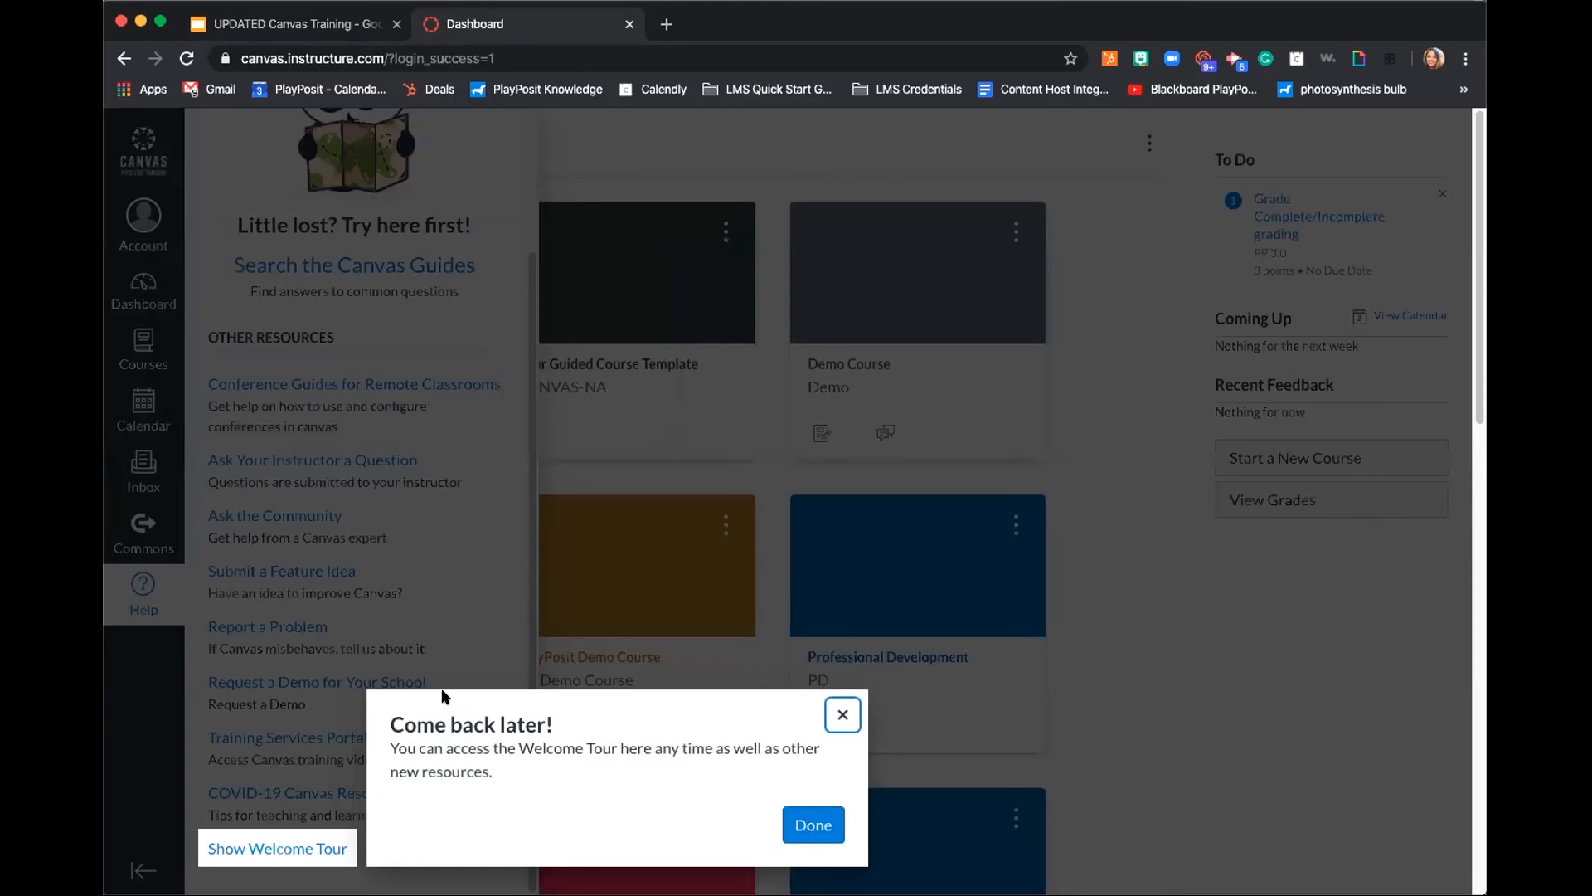
Step: Dismiss the welcome notice, open the Demo course, and log out of Canvas
click(843, 715)
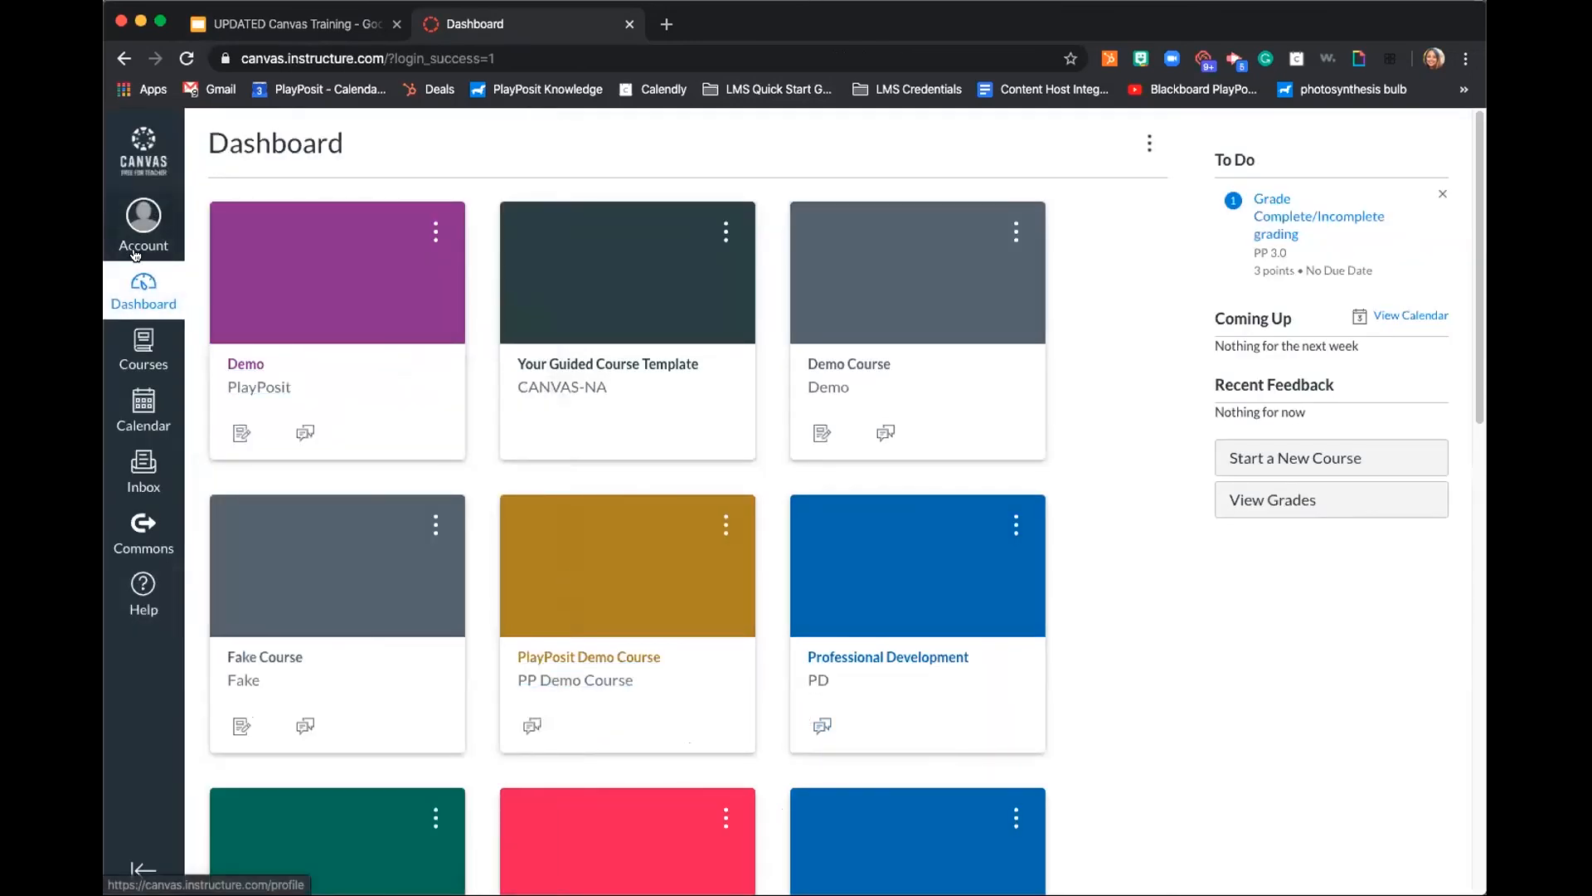
click(249, 372)
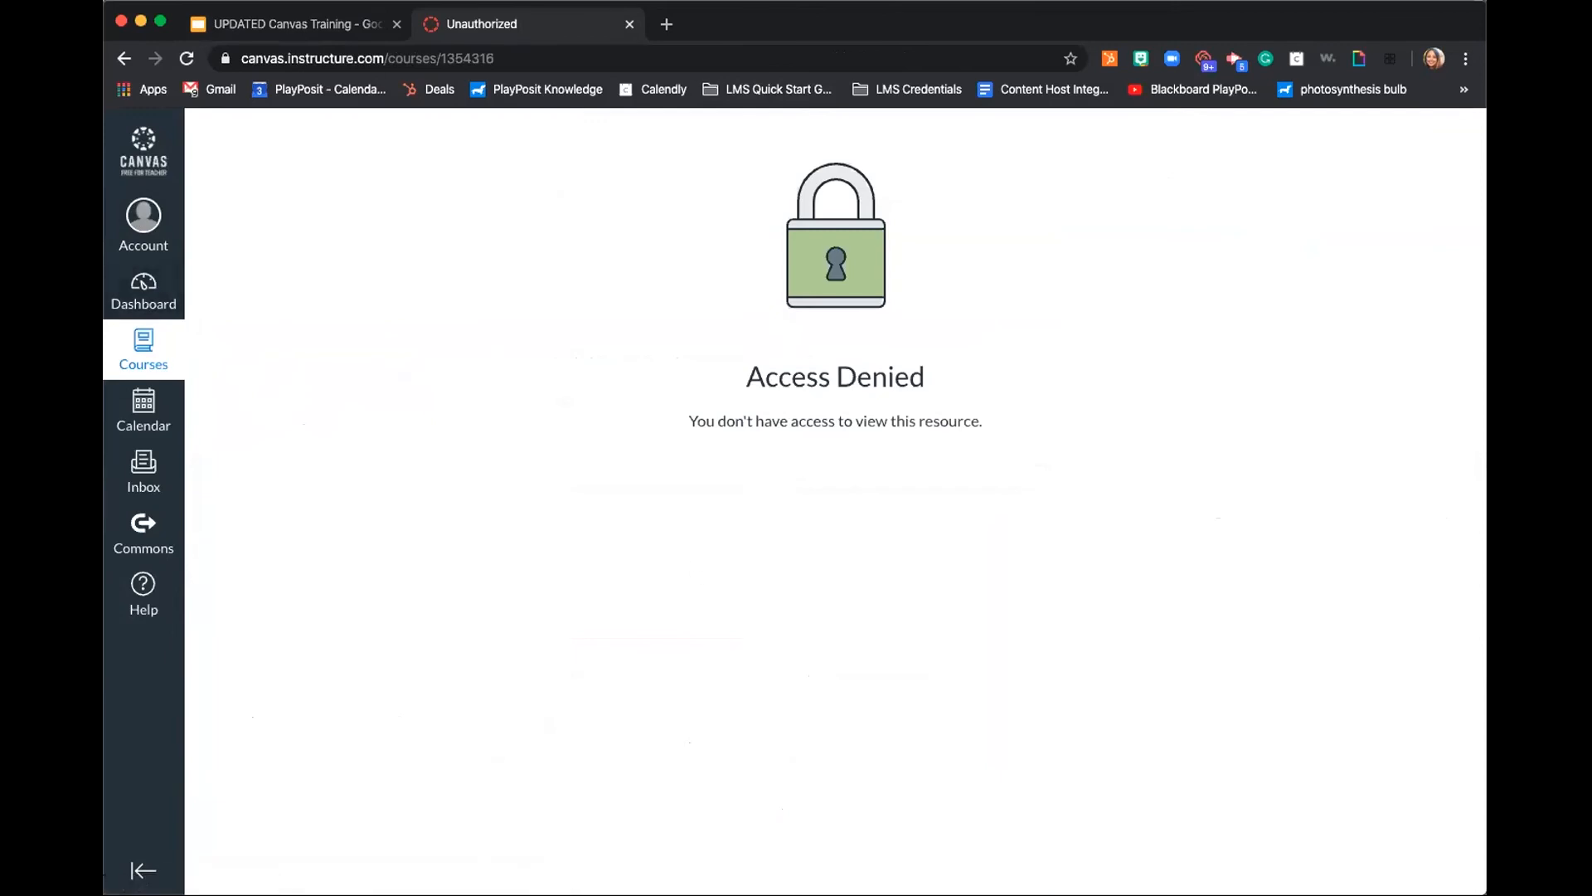
click(143, 224)
click(382, 267)
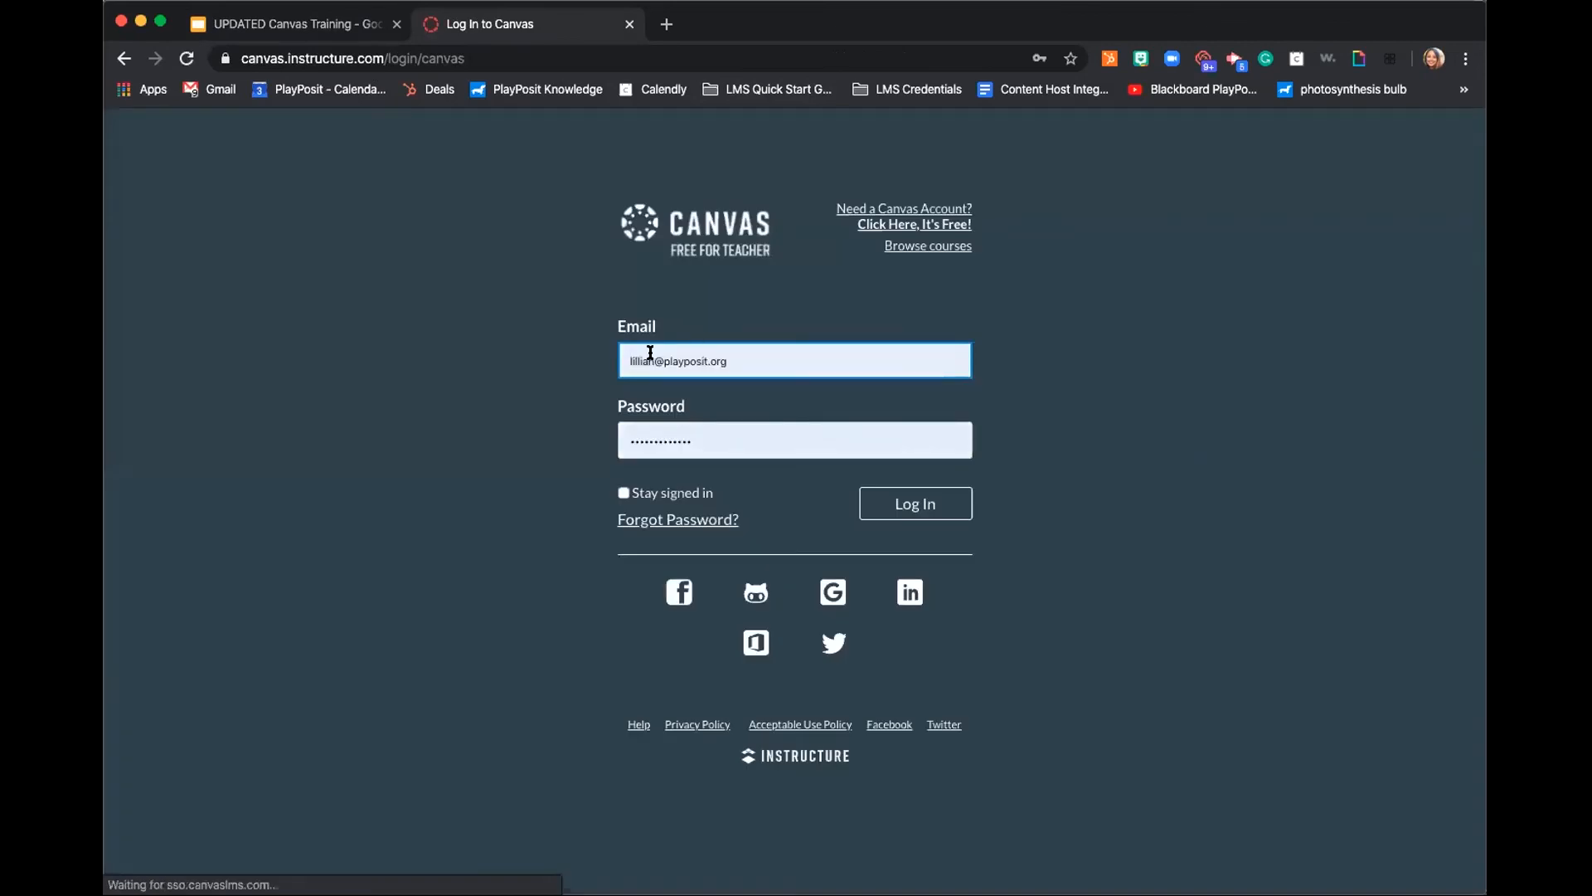
Step: Log back in with a different saved account to reach the Dashboard
triple_click(650, 352)
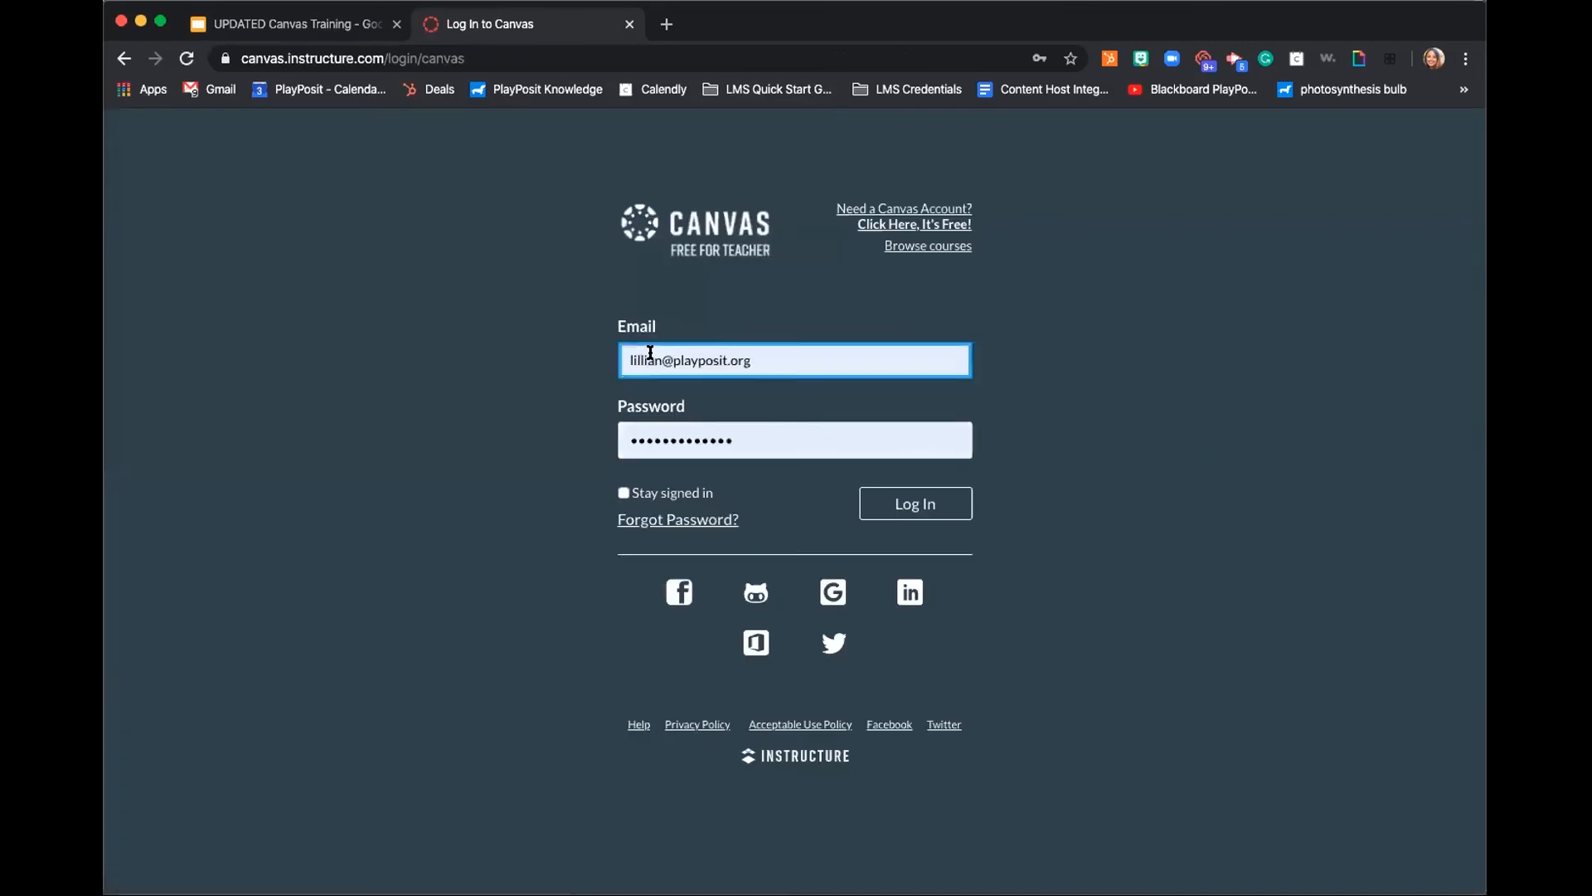
text(kath)
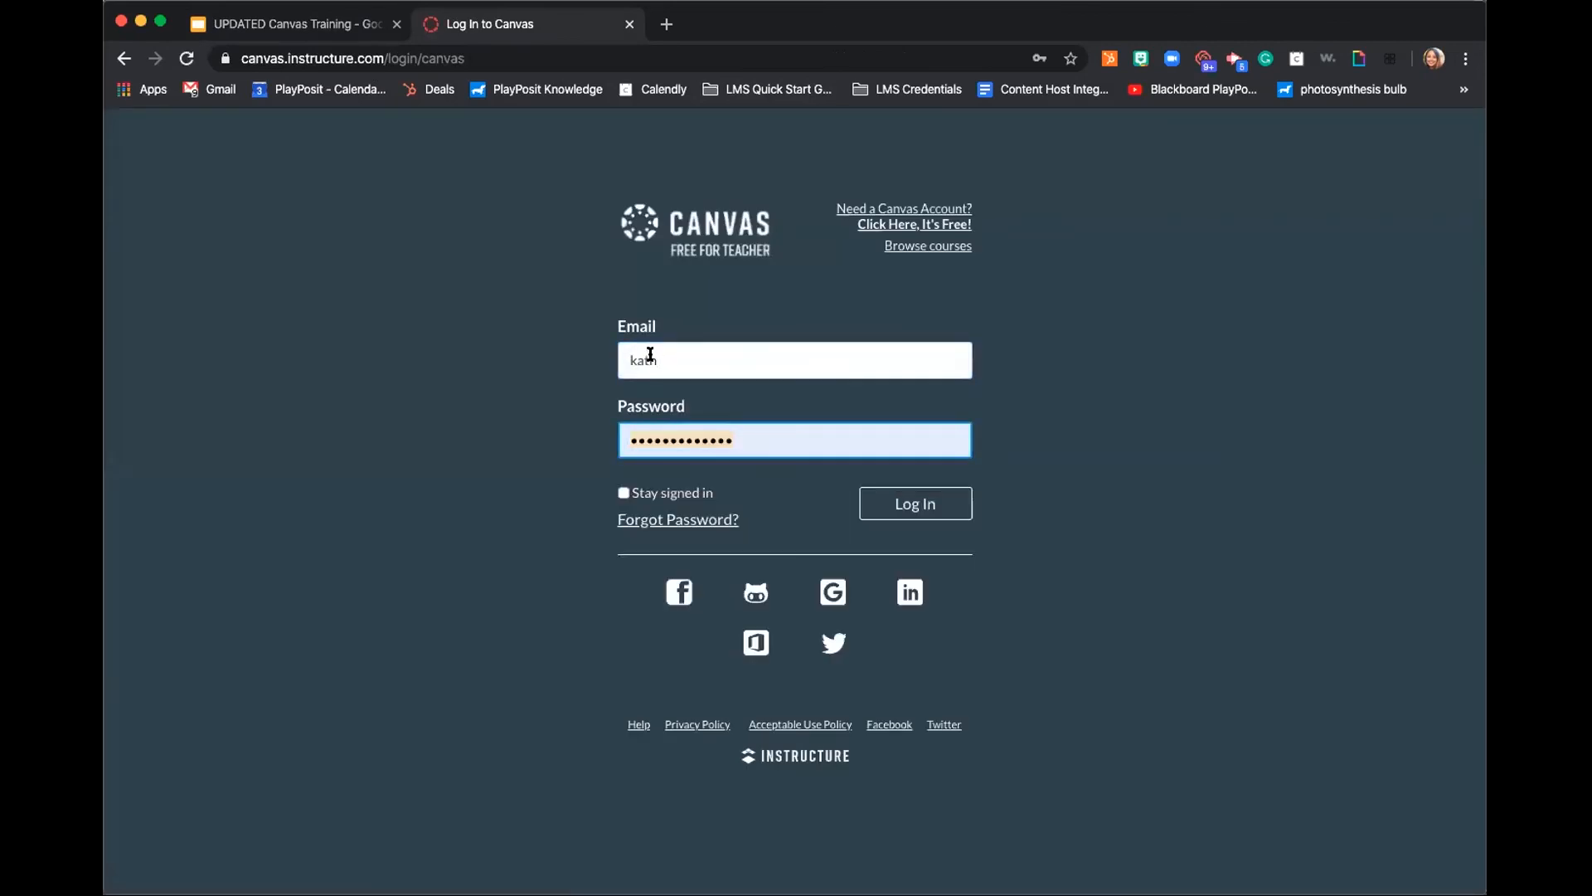
click(720, 413)
click(858, 503)
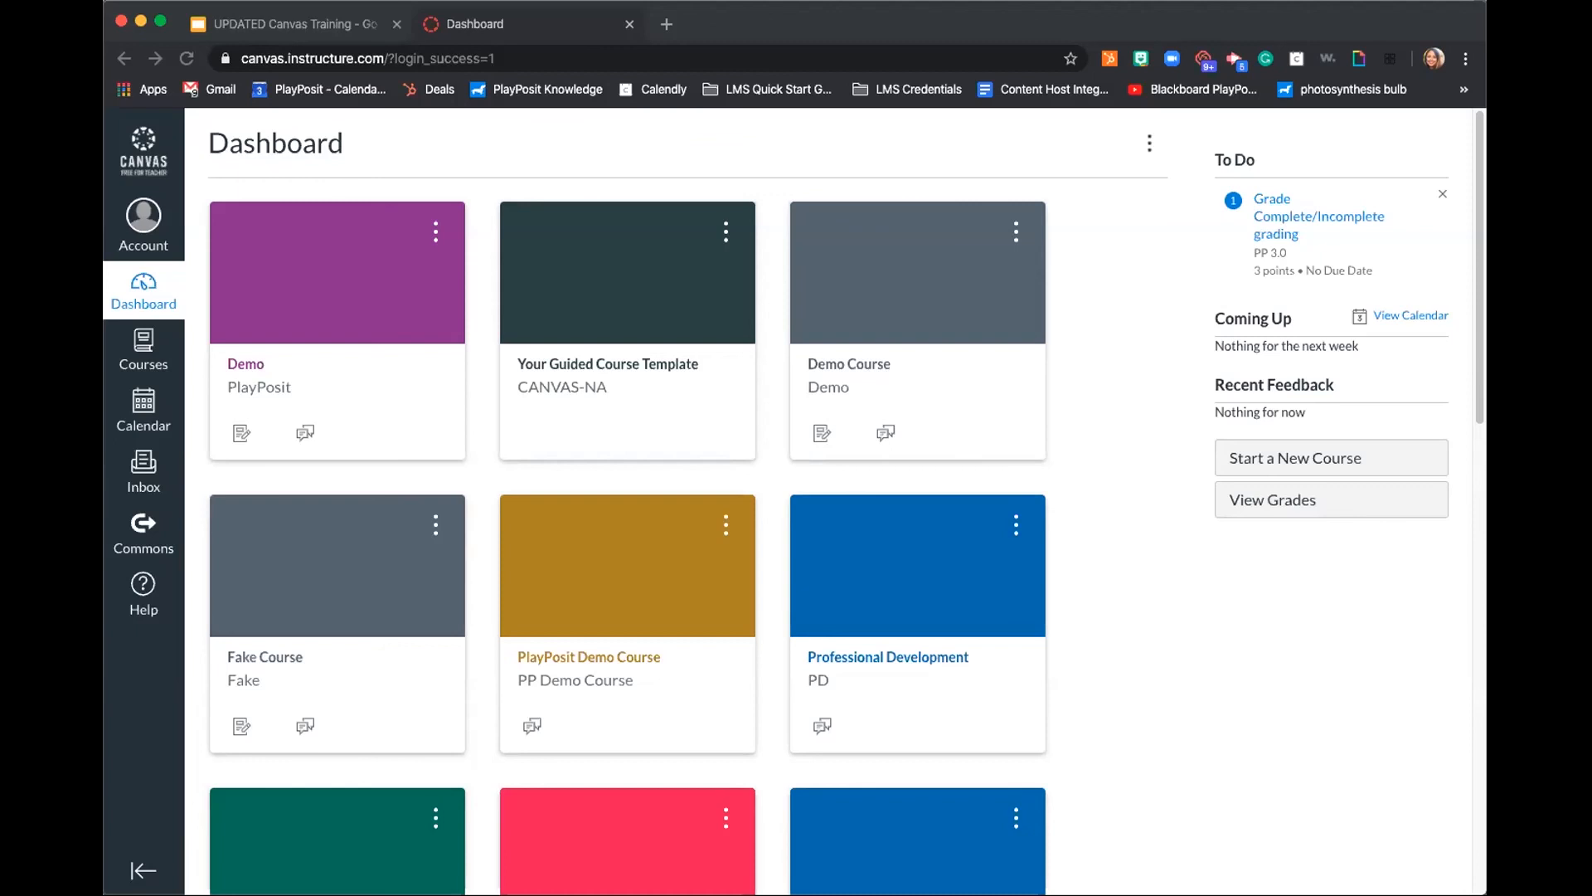
Step: From the Demo course's Assignments page, add an assignment titled 'WSSU Demo' and go to its description
click(263, 373)
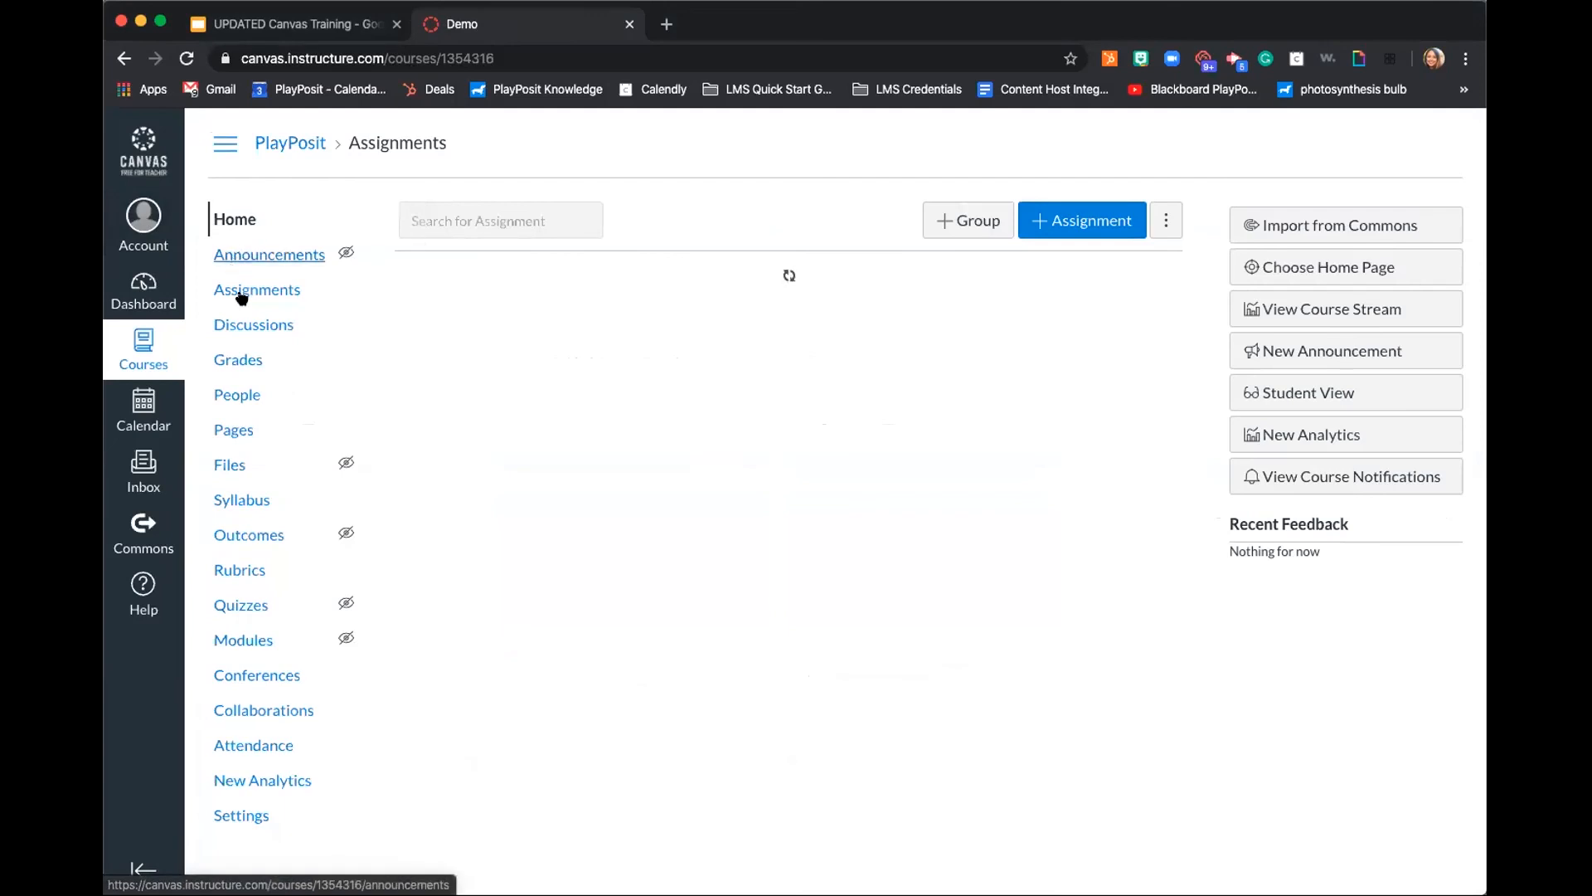
click(251, 289)
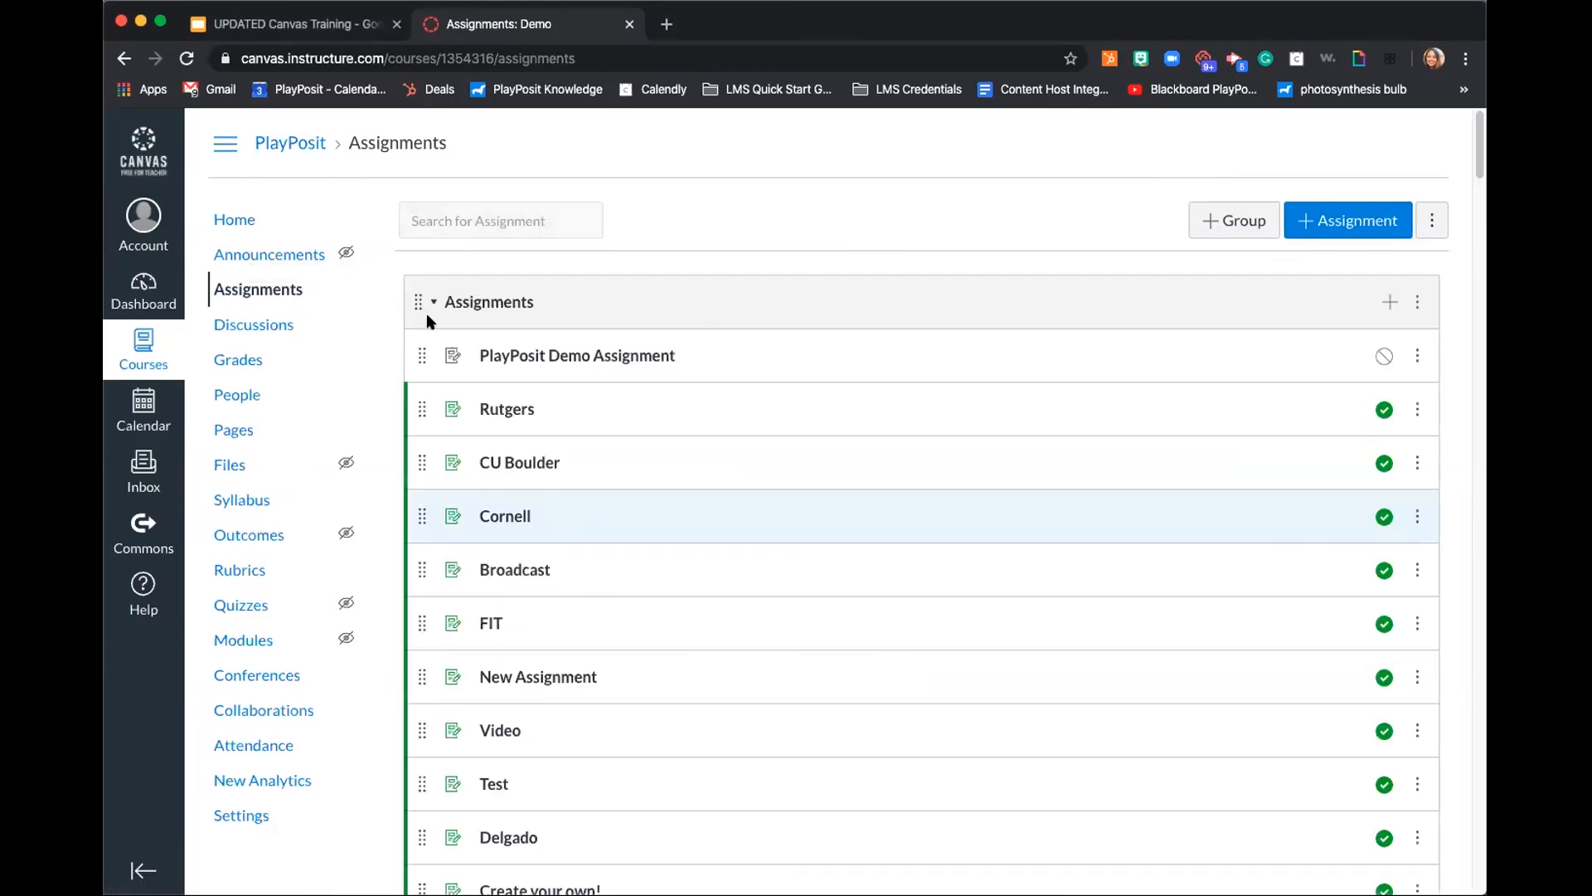
click(1357, 220)
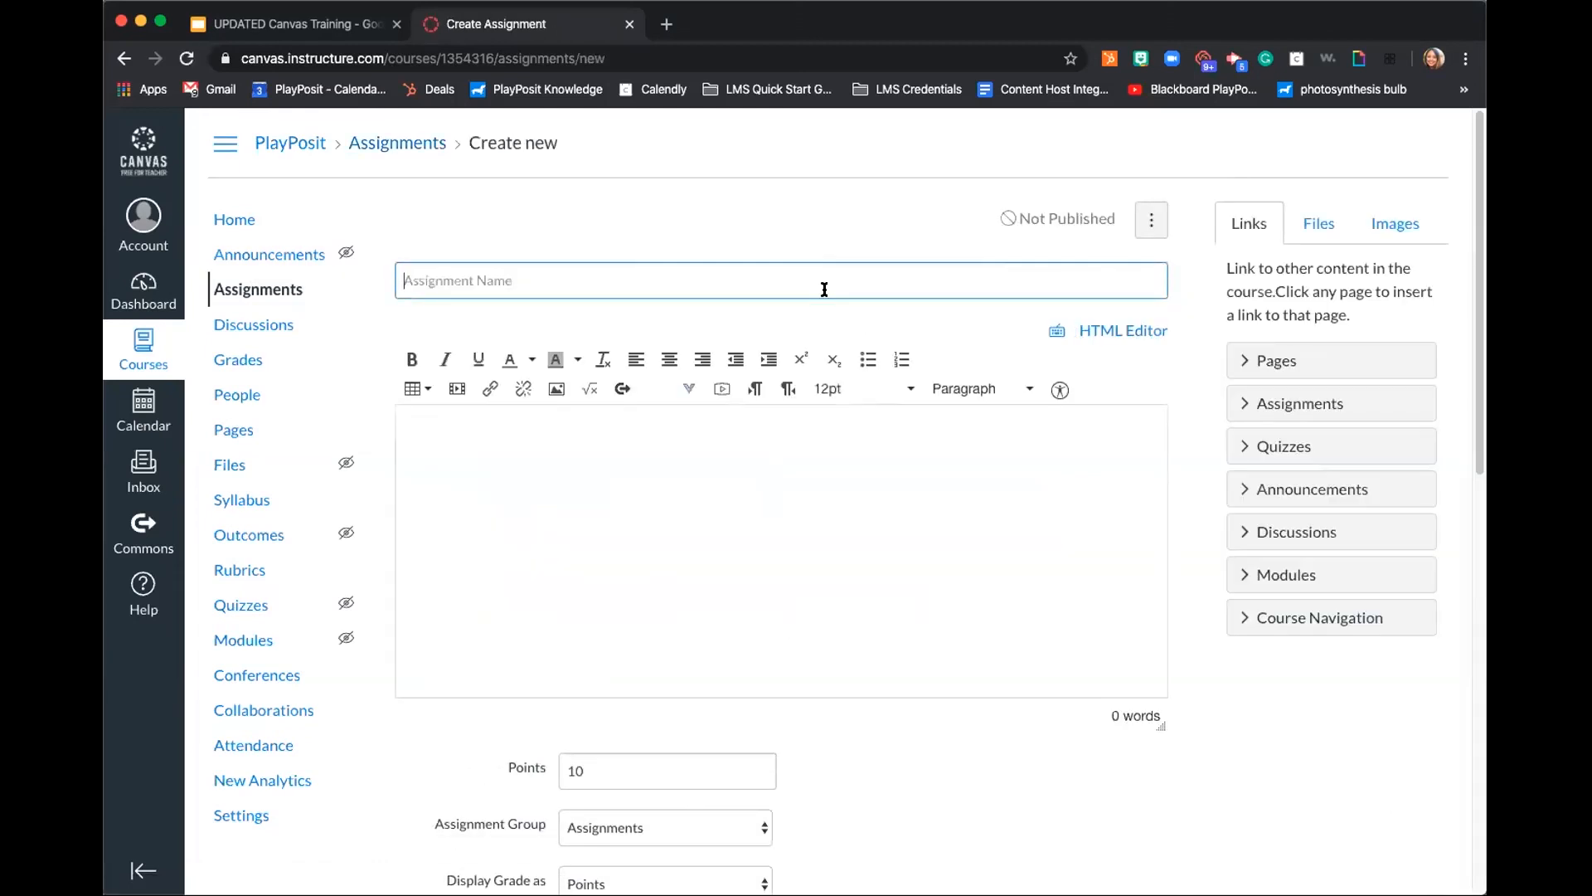
click(825, 289)
text(WSSU Demo)
click(698, 521)
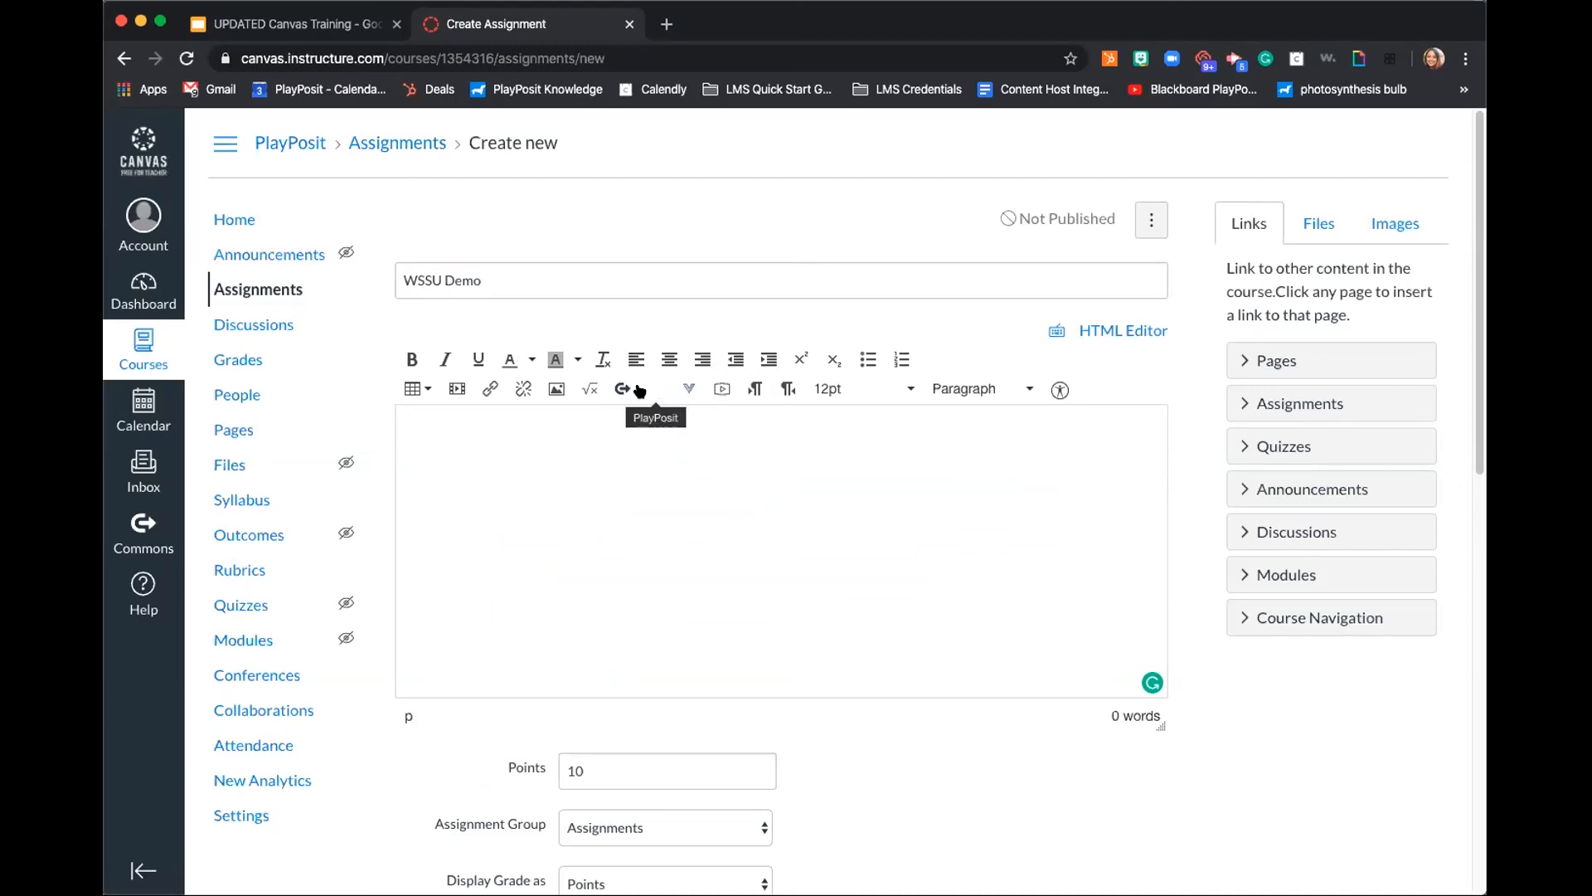
click(691, 391)
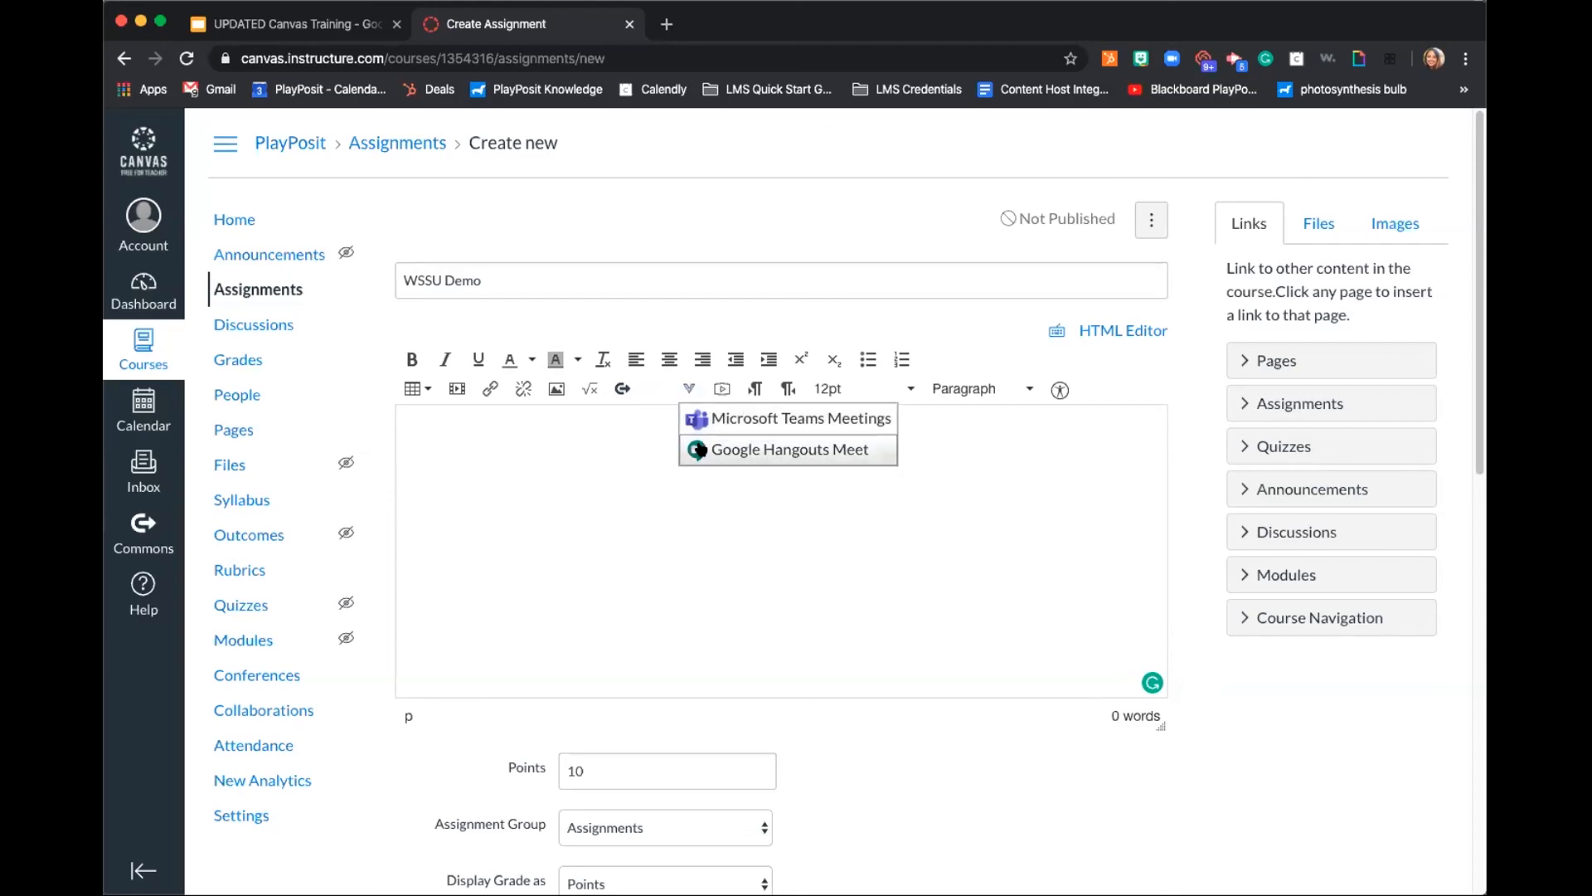
click(651, 395)
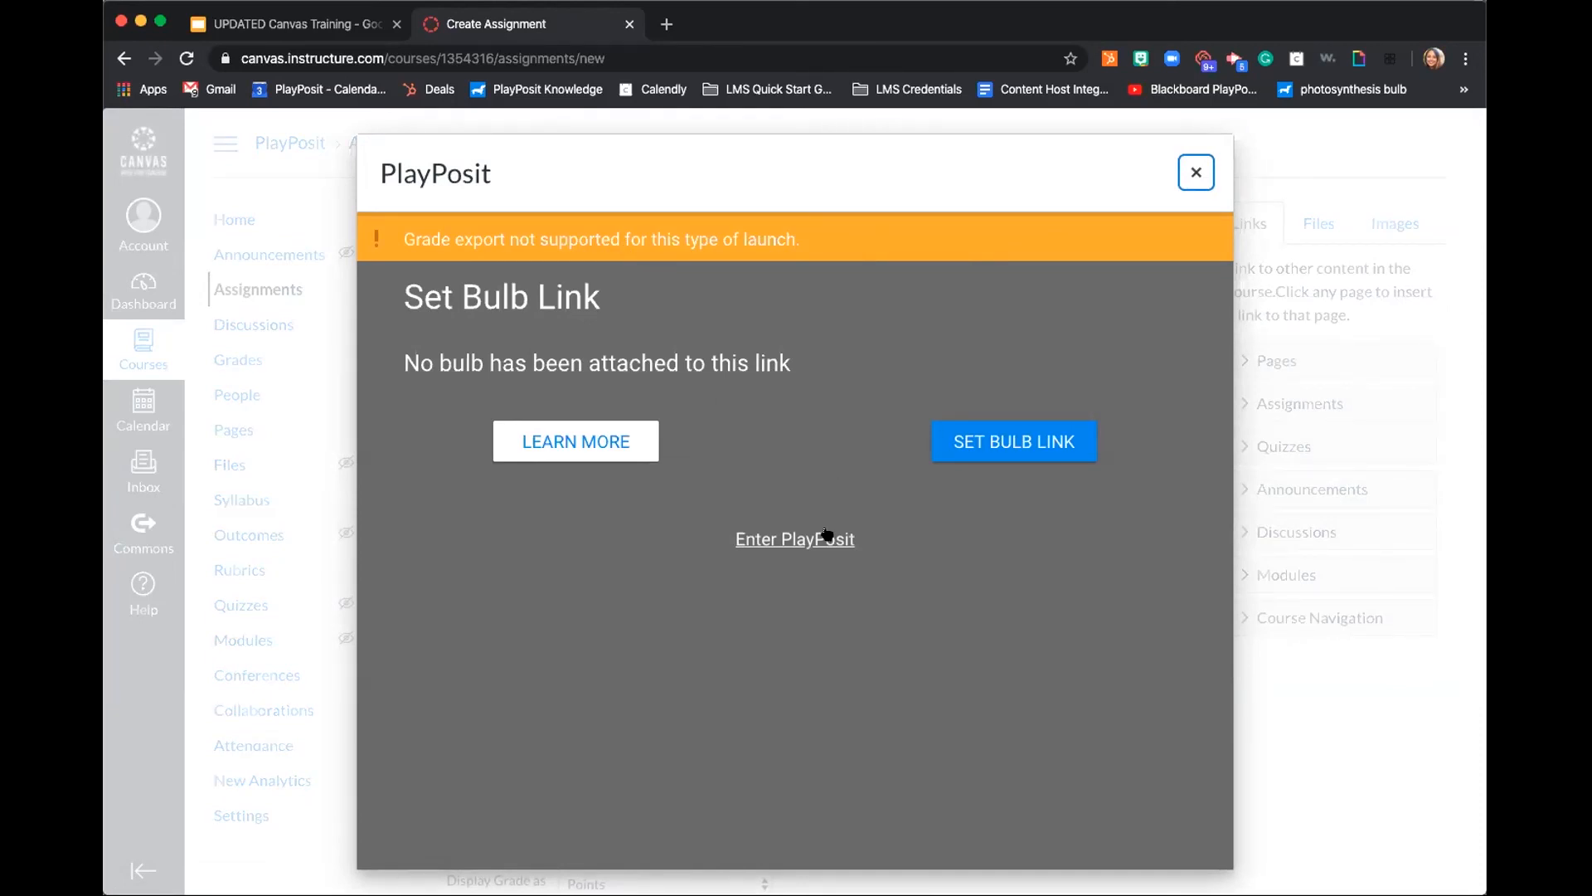
click(1206, 181)
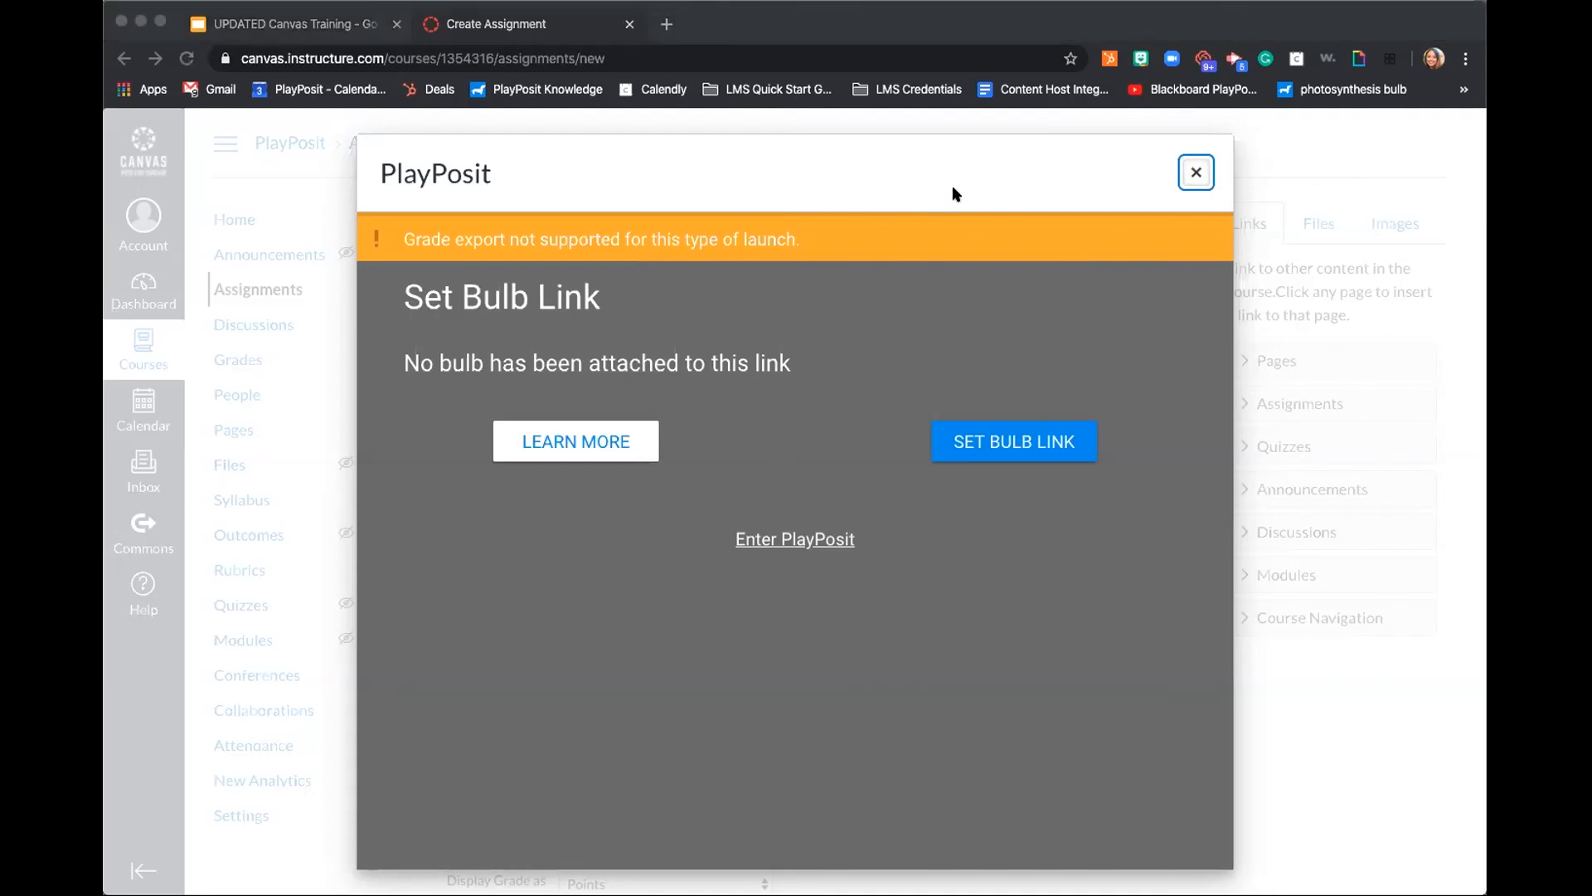
Step: Set the assignment's Submission Type to External Tool
scroll(780, 489, down, 4)
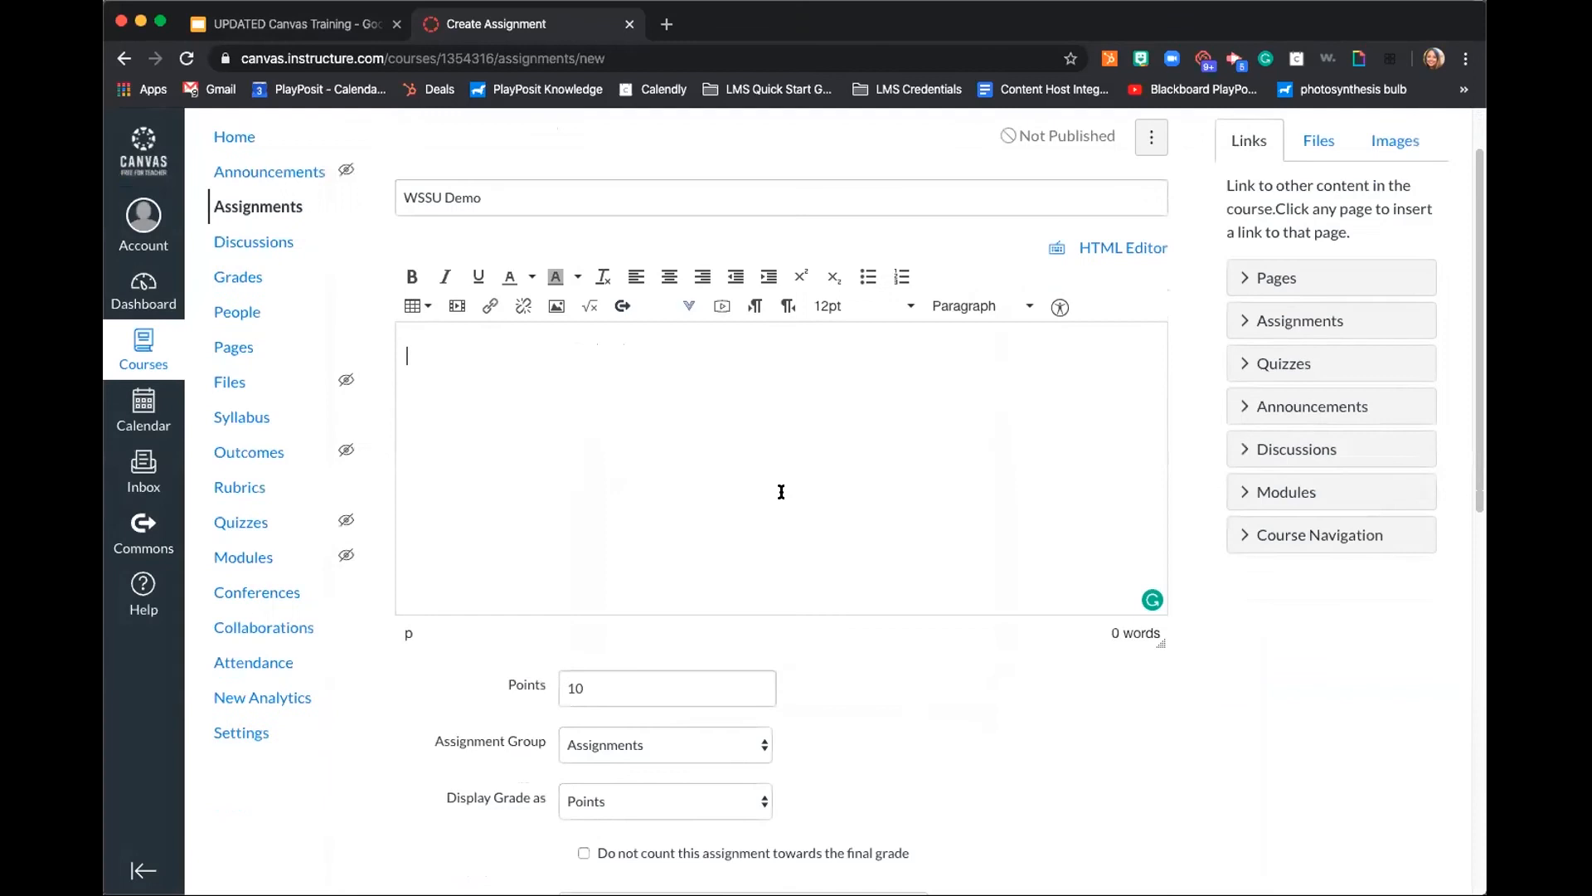
click(672, 606)
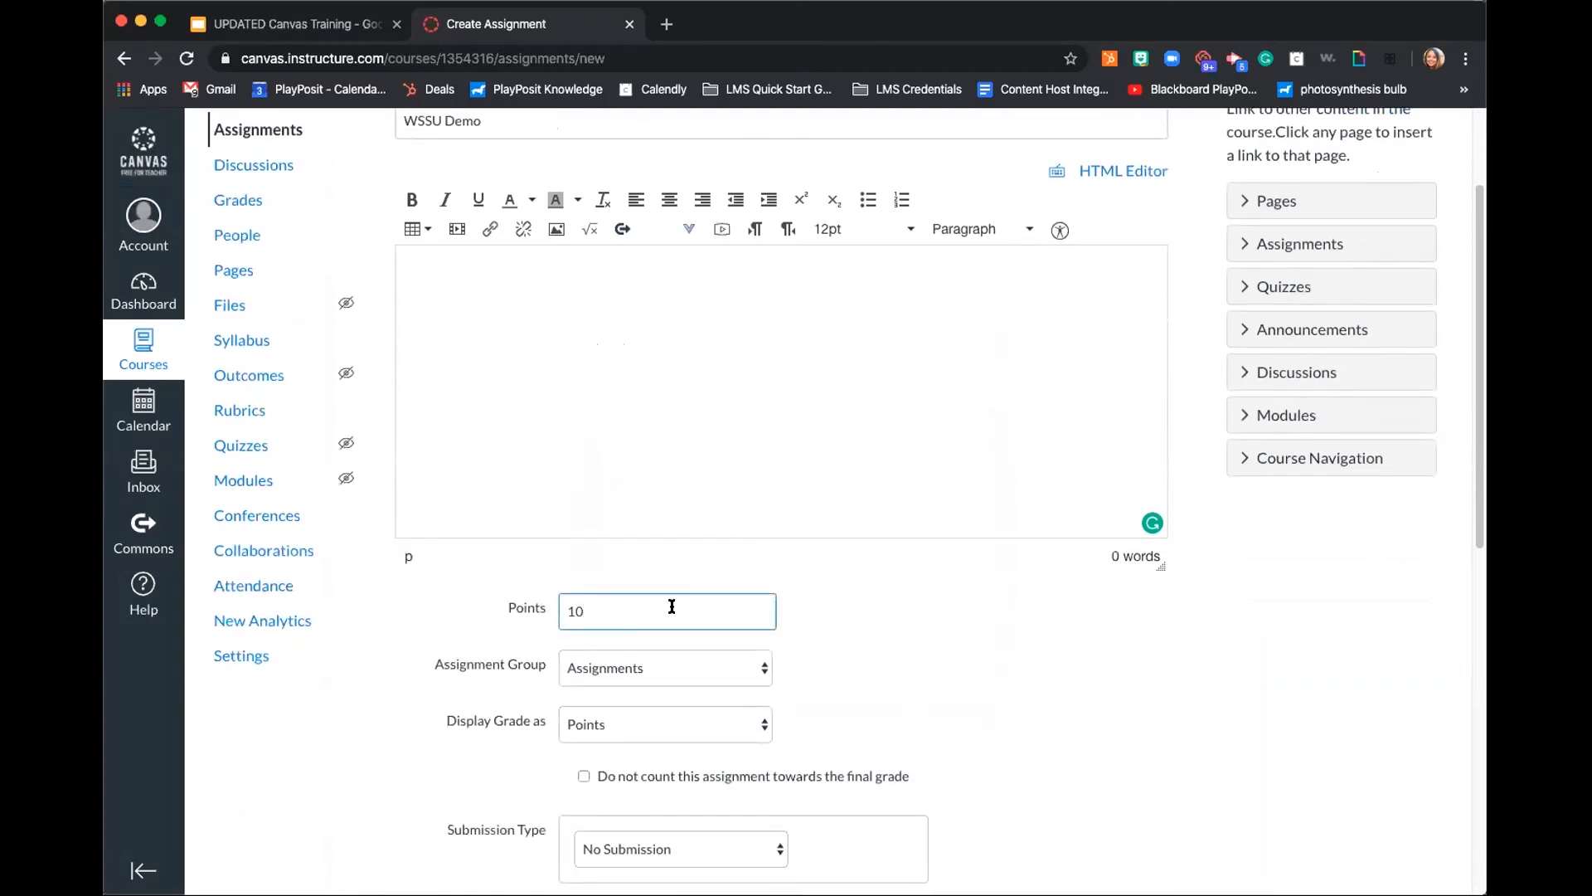
scroll(672, 606, down, 4)
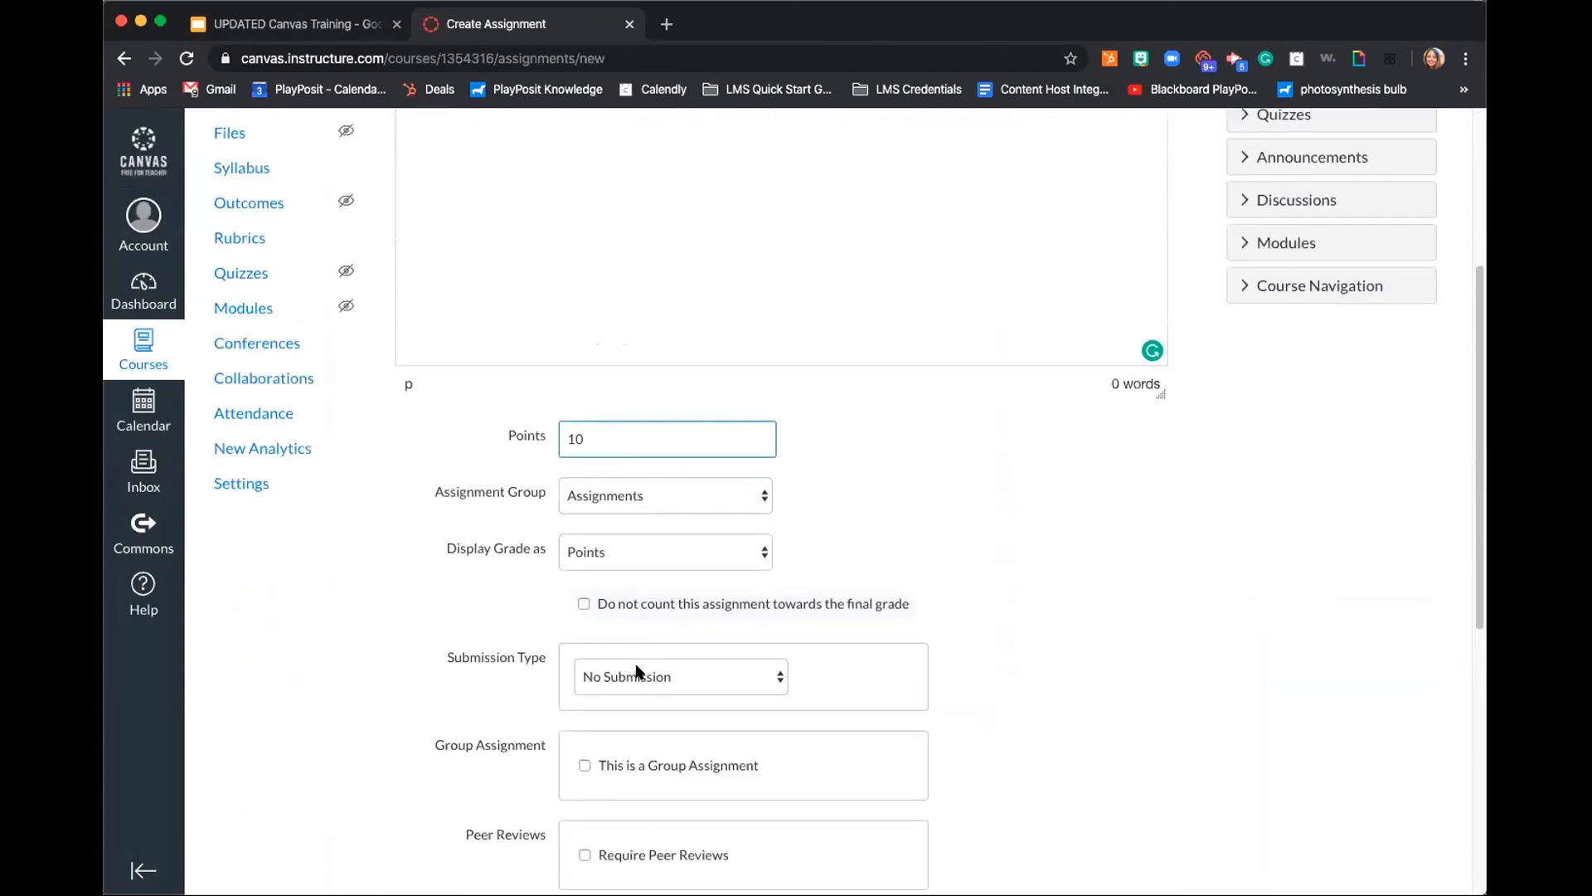
click(591, 686)
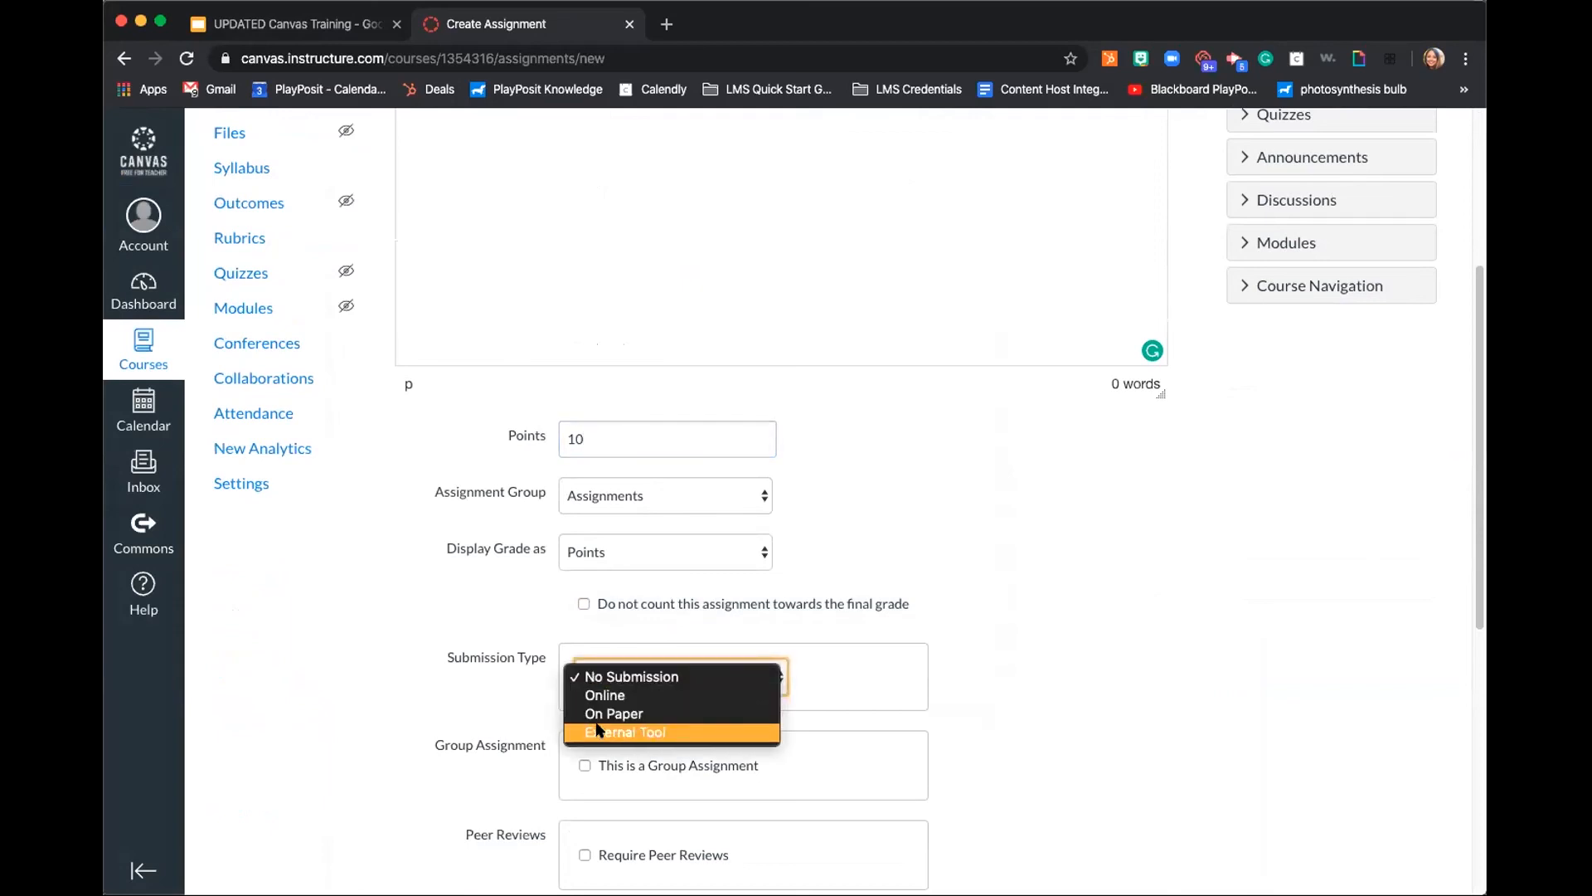
click(597, 731)
Step: Pick PlayPosit from the external tool list to open its link dialog
scroll(981, 458, down, 4)
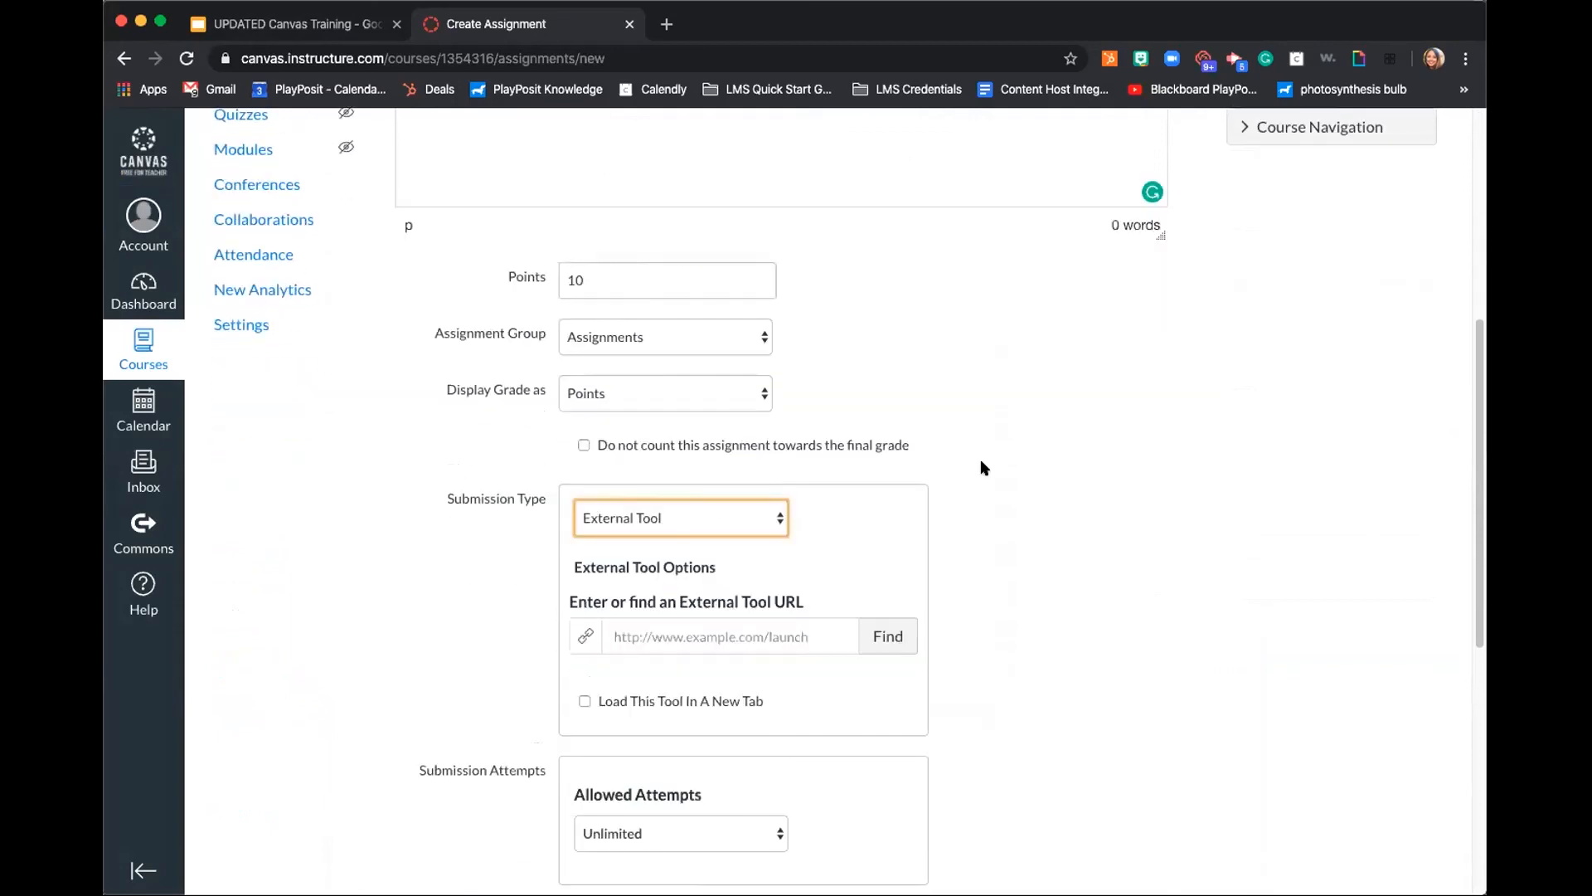
scroll(980, 460, down, 2)
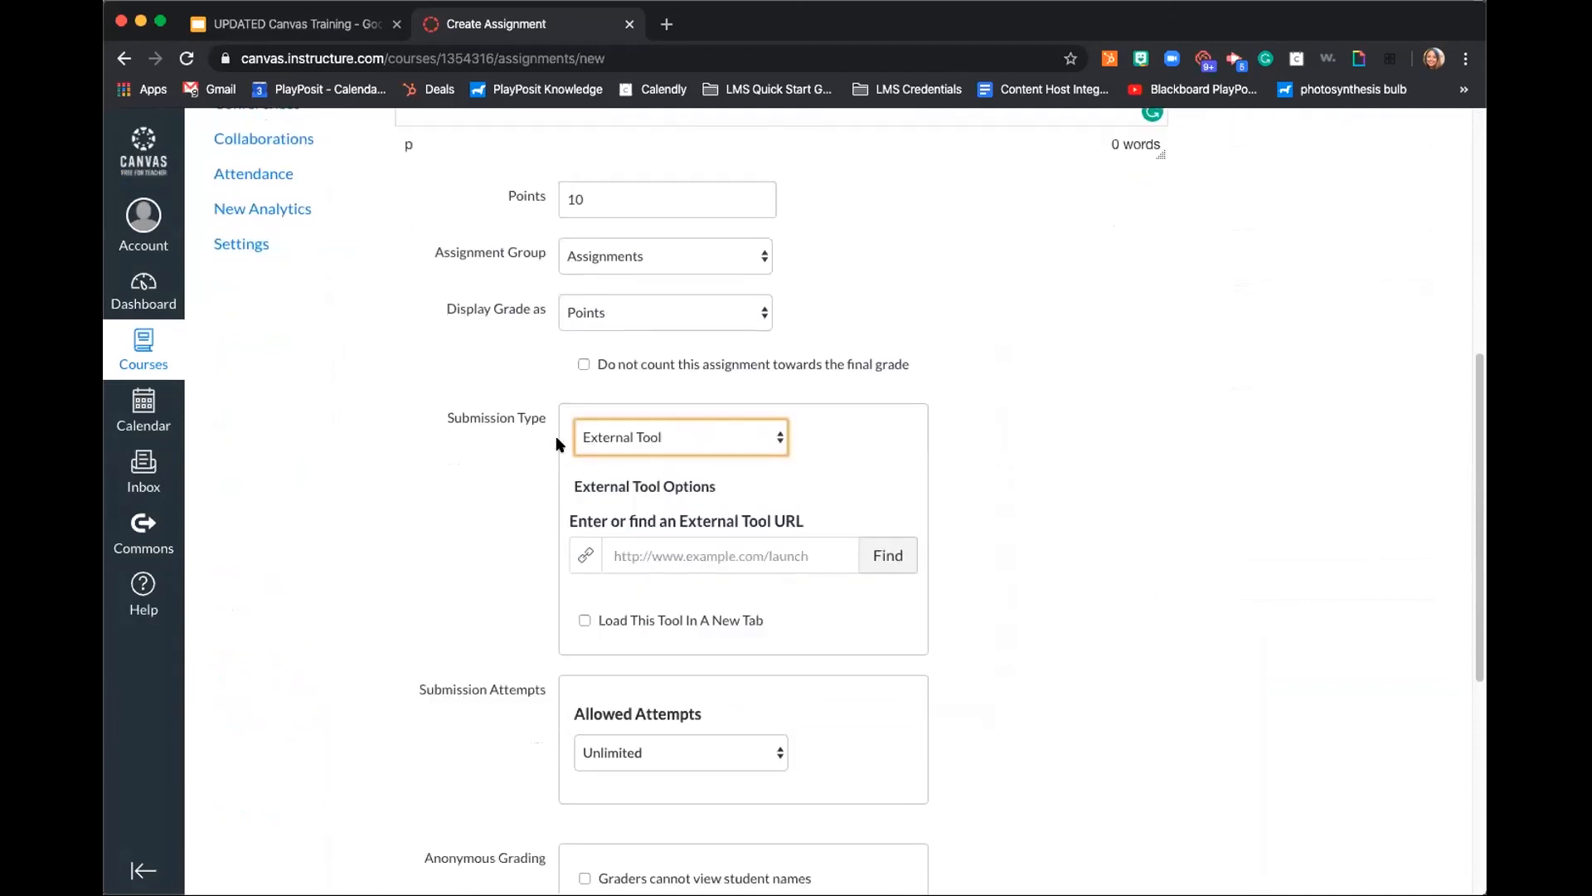
click(889, 556)
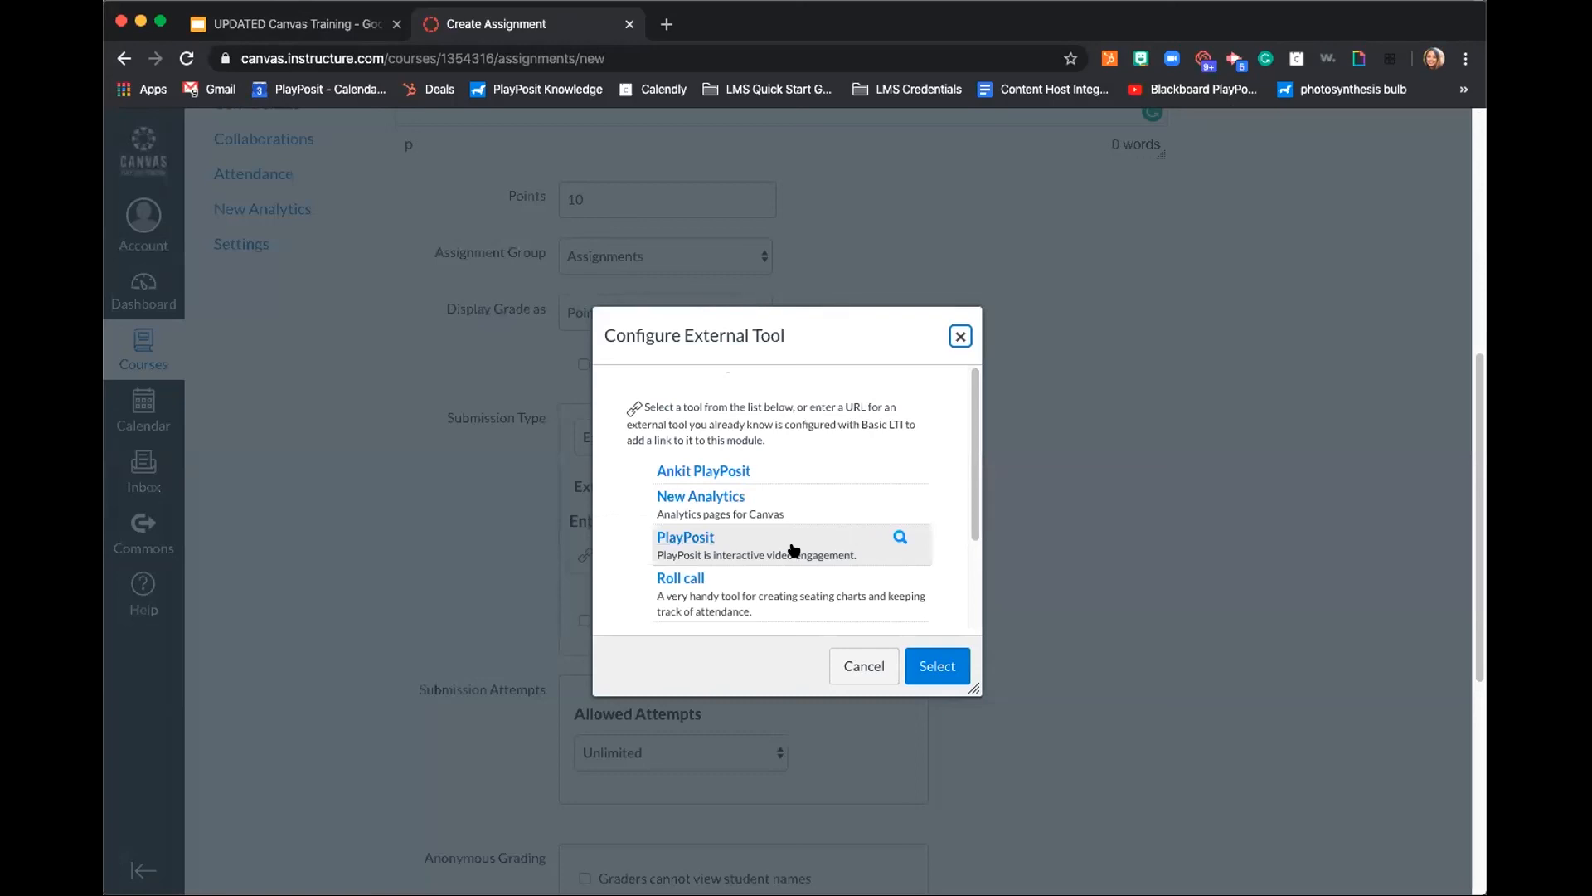
click(710, 471)
click(684, 543)
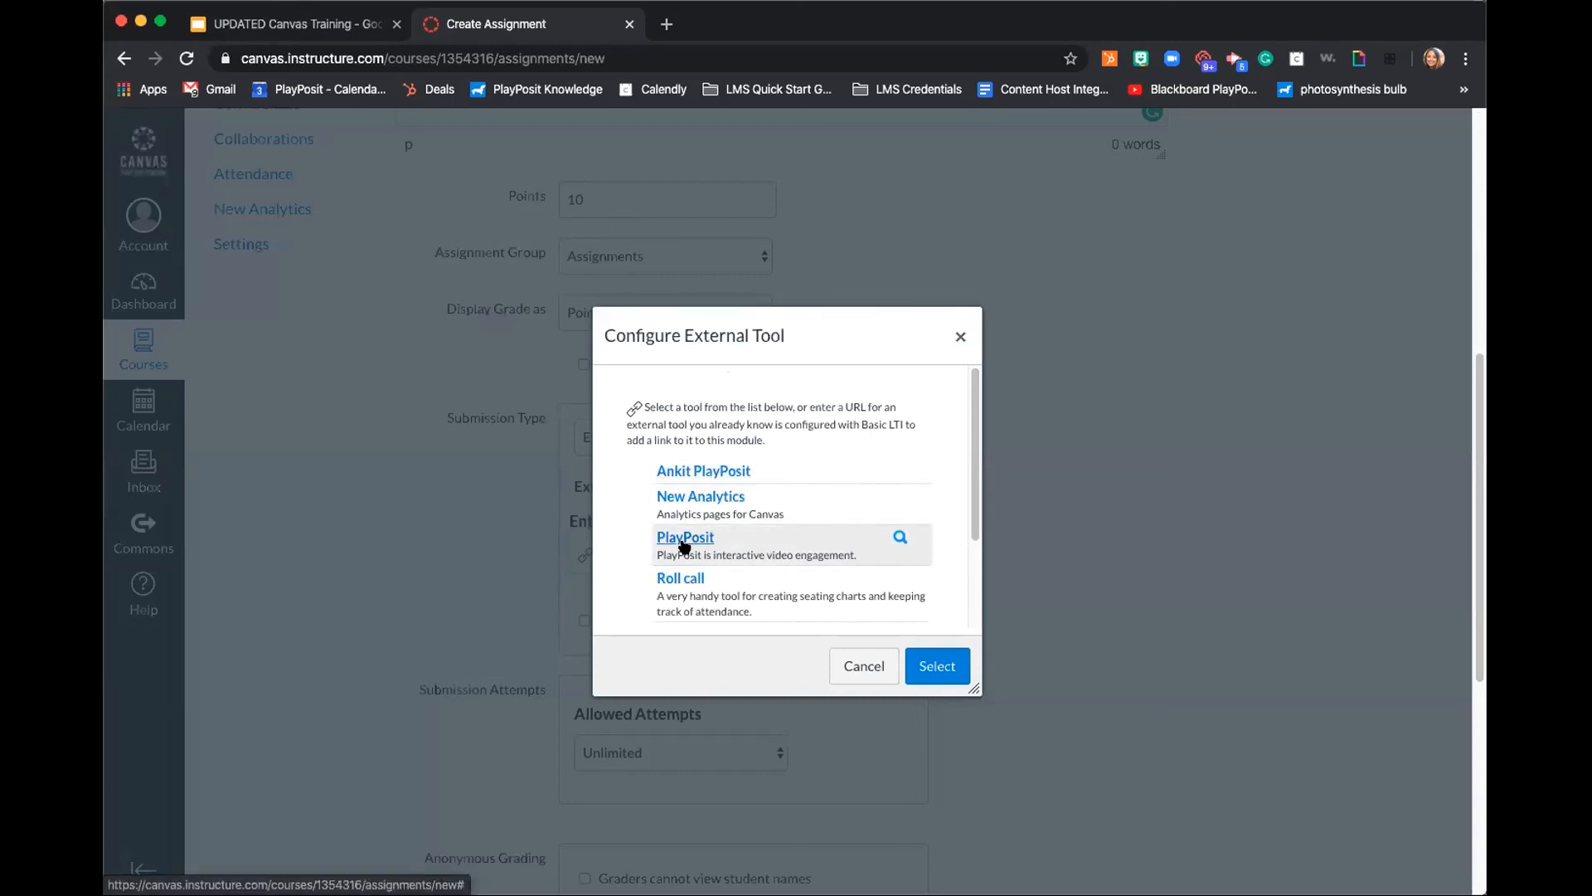
click(685, 543)
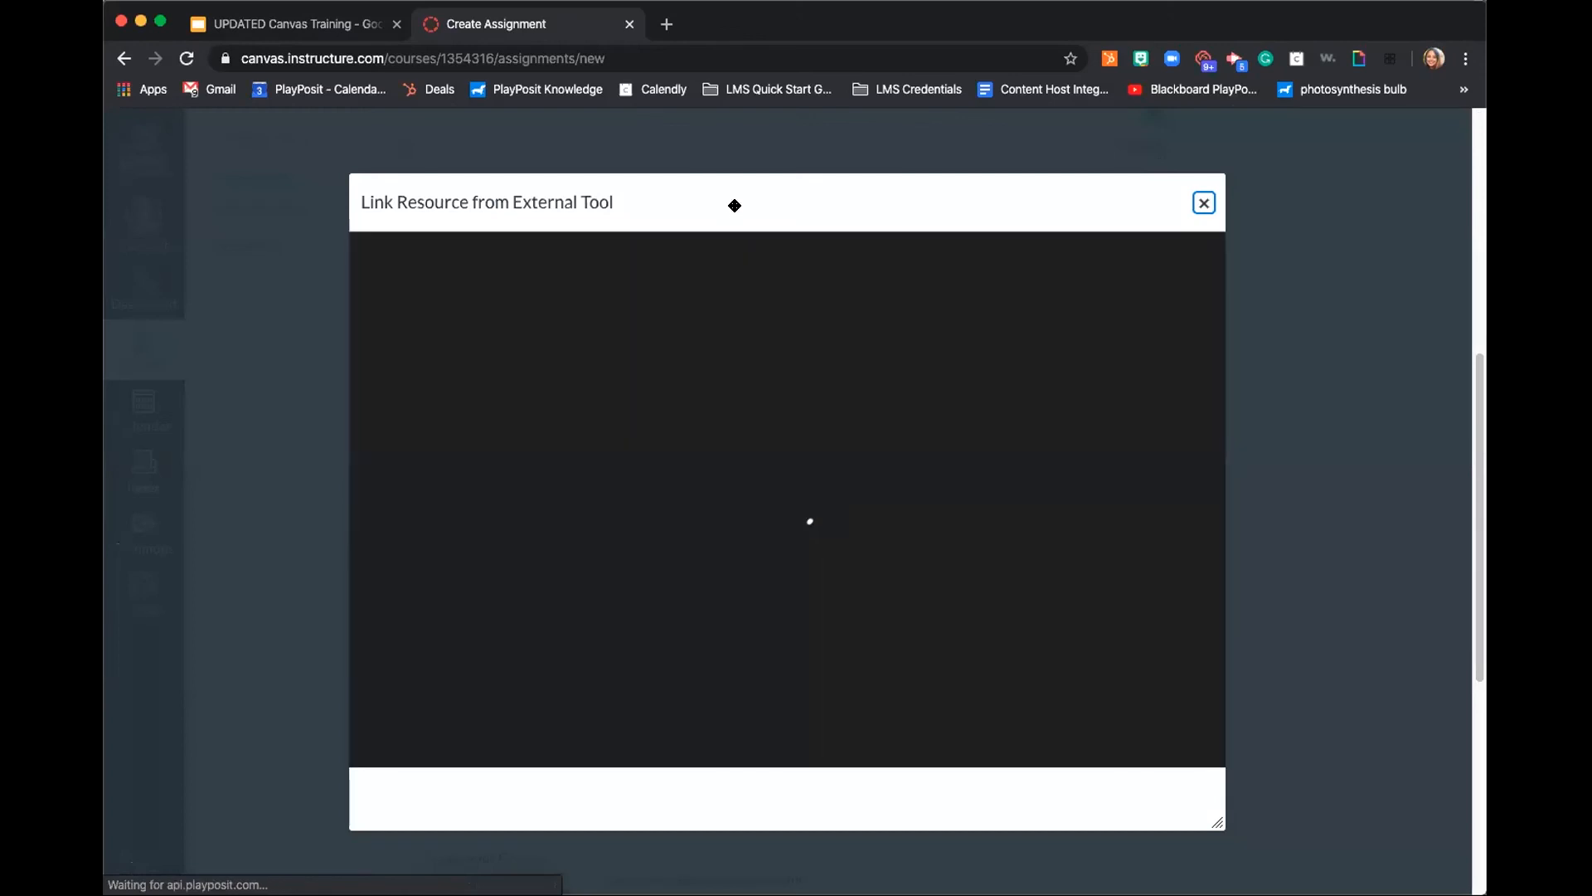